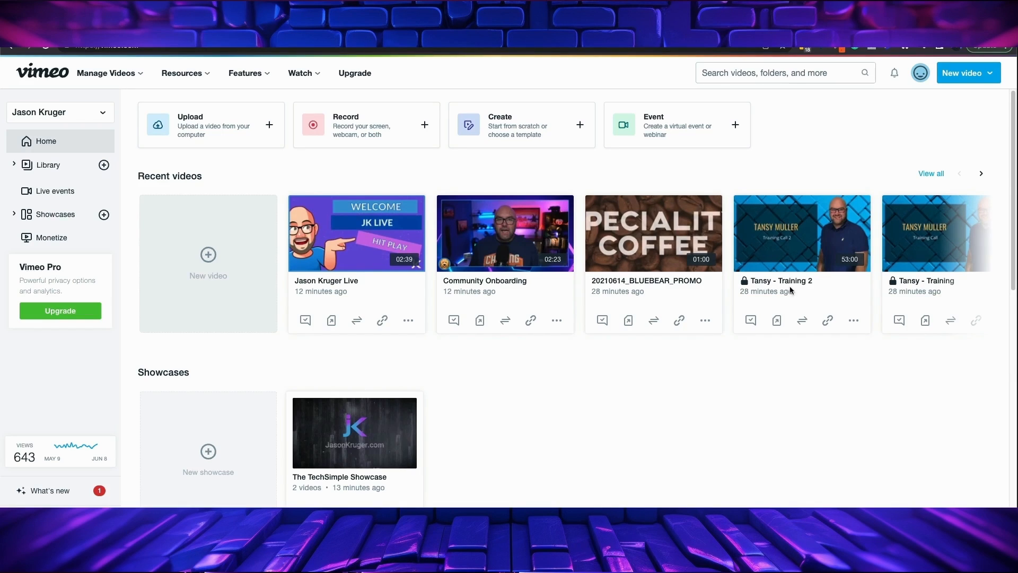
Open the public profile page and examine its cover, personal details, hire availability, rate and clients sections
click(923, 79)
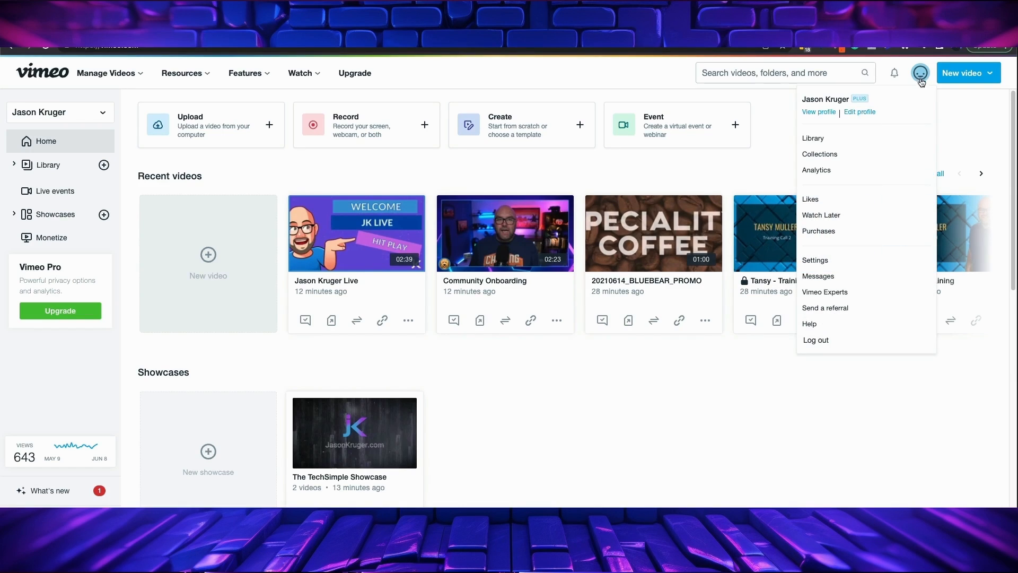
click(819, 113)
scroll(775, 319, down, 5)
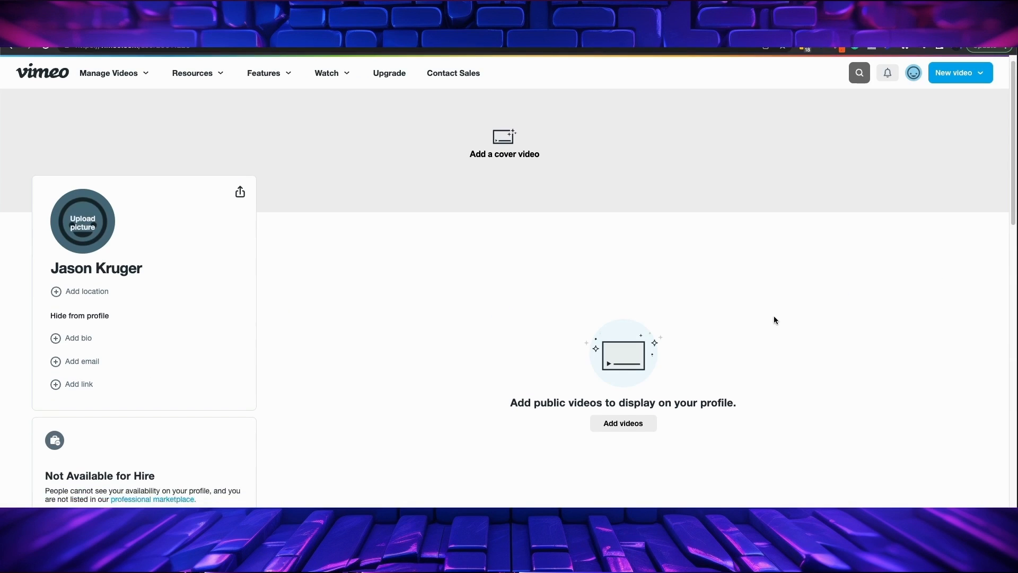
scroll(772, 319, down, 8)
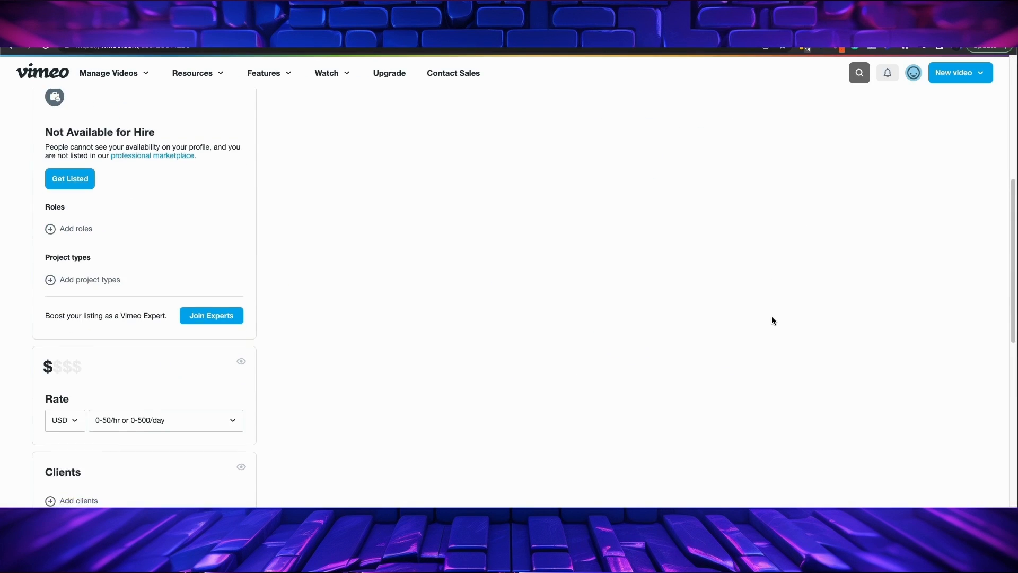
scroll(781, 274, up, 15)
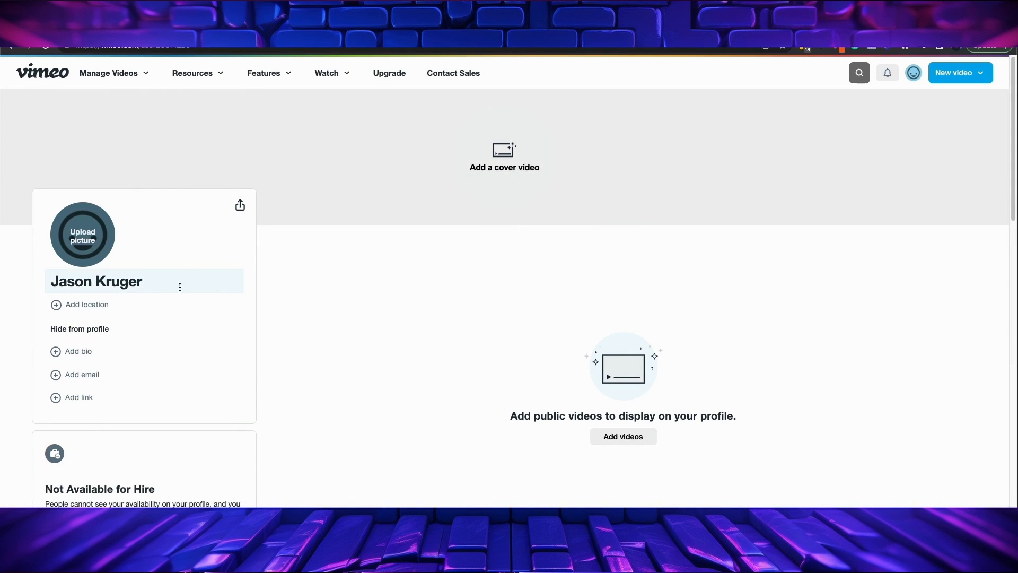
Open the general profile settings for editing and upload a new profile picture
click(914, 72)
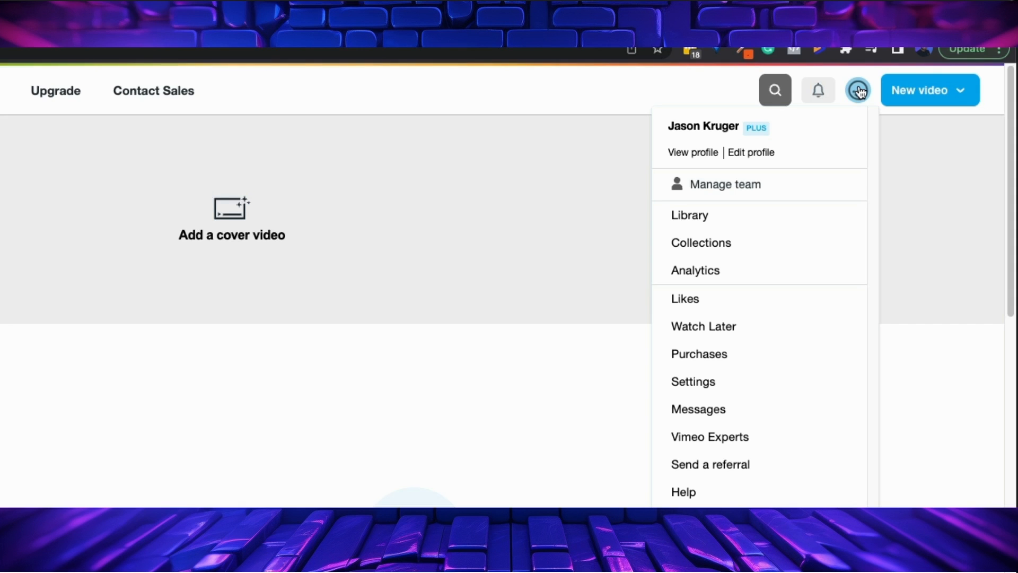
click(762, 154)
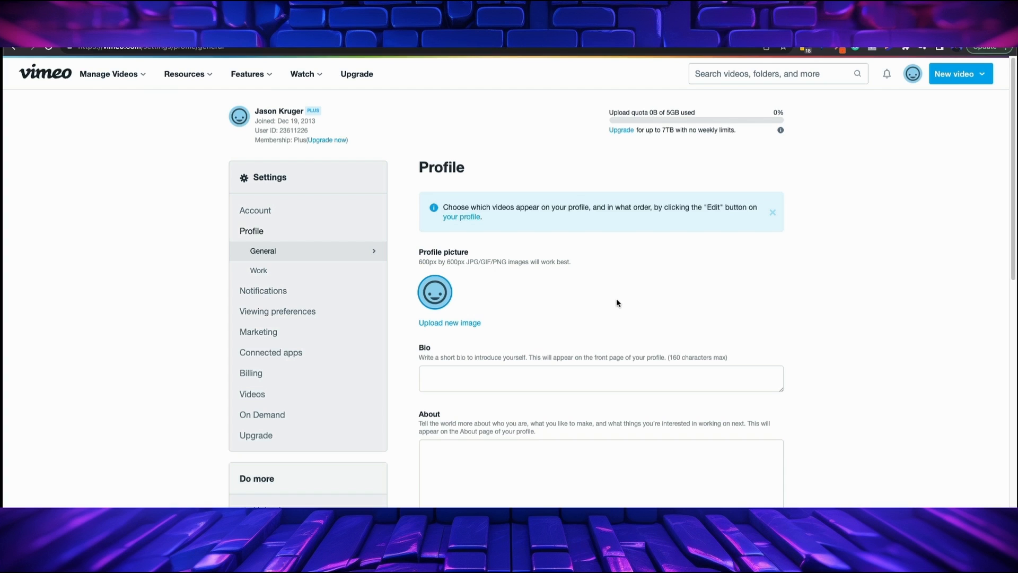
scroll(612, 281, down, 1)
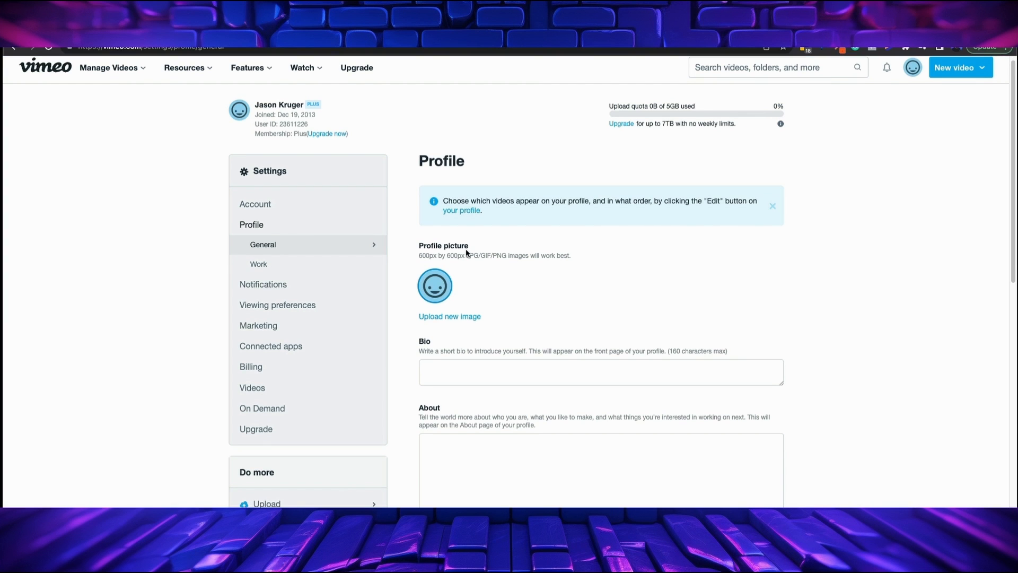
click(448, 317)
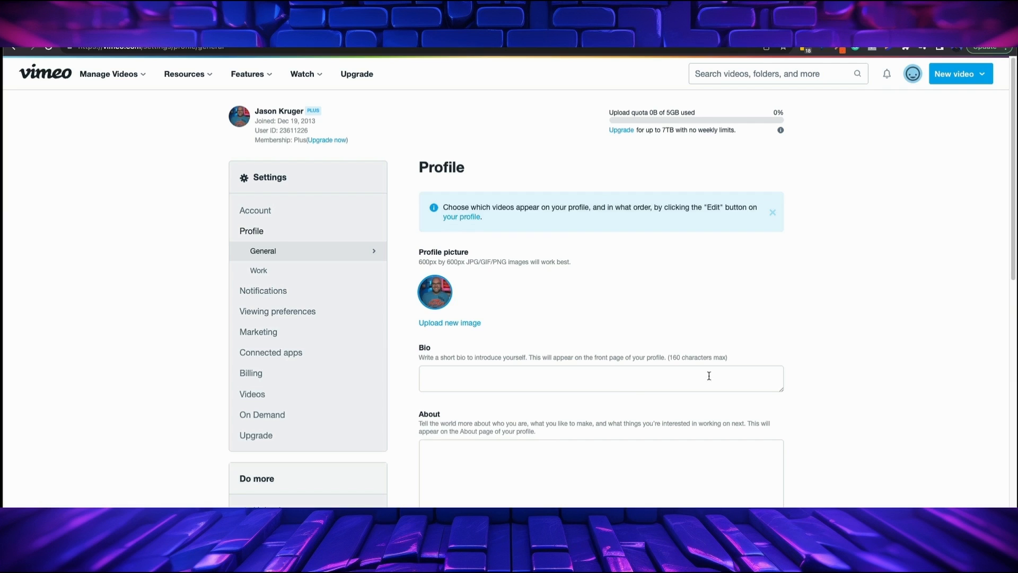
Enter the profile bio "Helping Clients with their online marketing tech"
click(613, 380)
text(H)
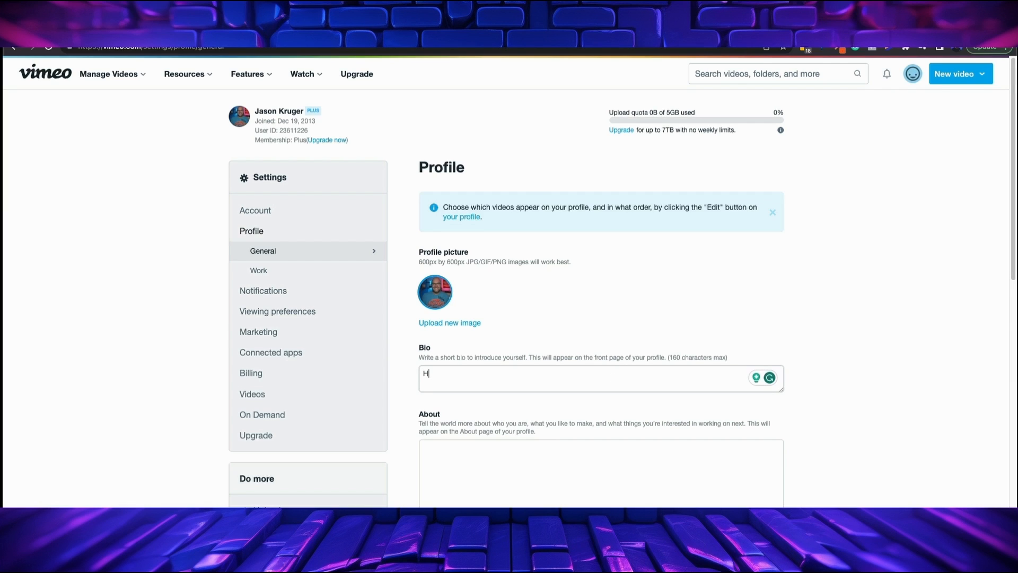
text(elping Clients with their online marketing tech)
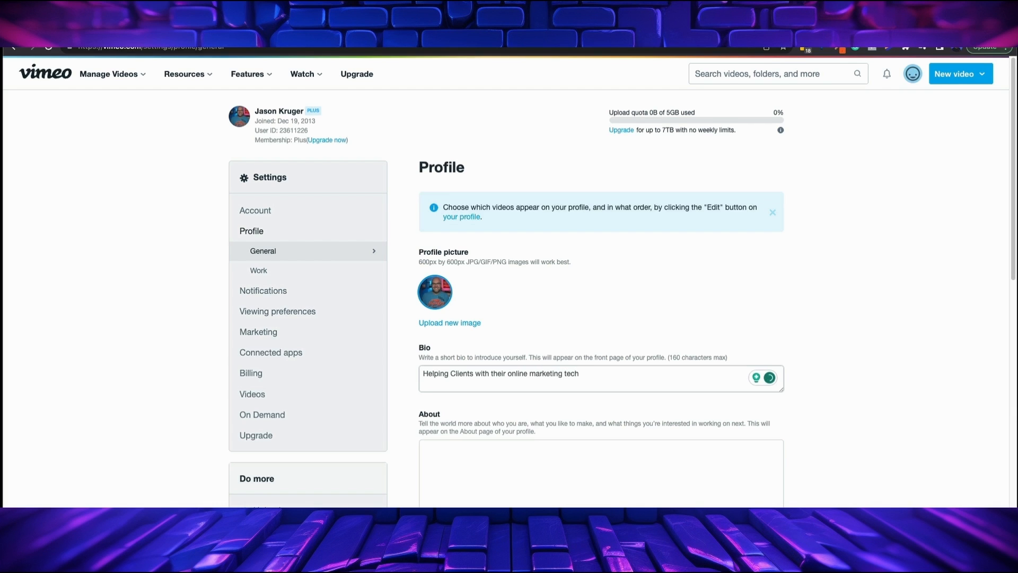
Try to set the profile location to "United Kingdom", leaving the About text empty
click(578, 471)
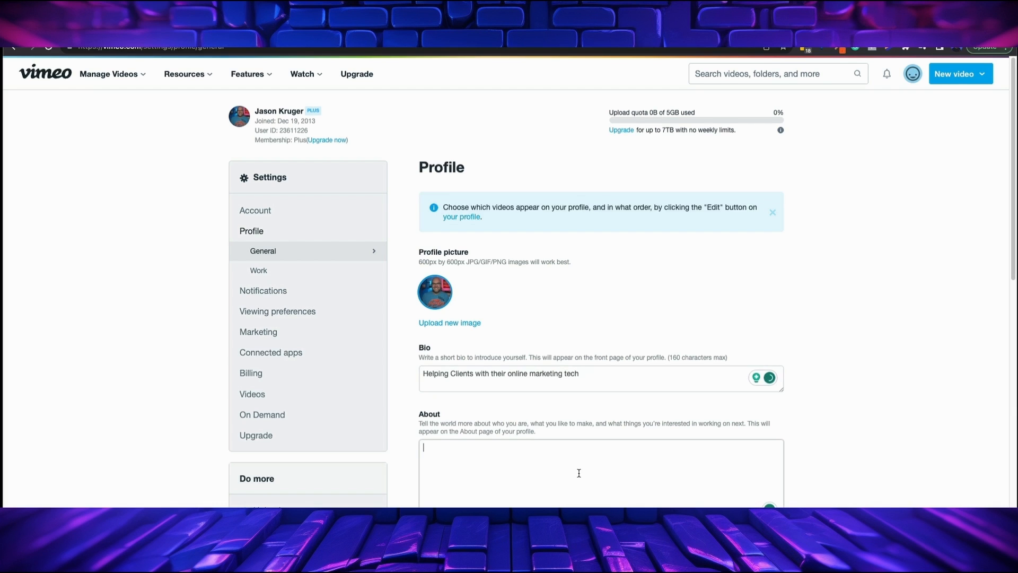
scroll(578, 486, down, 1)
scroll(579, 487, down, 1)
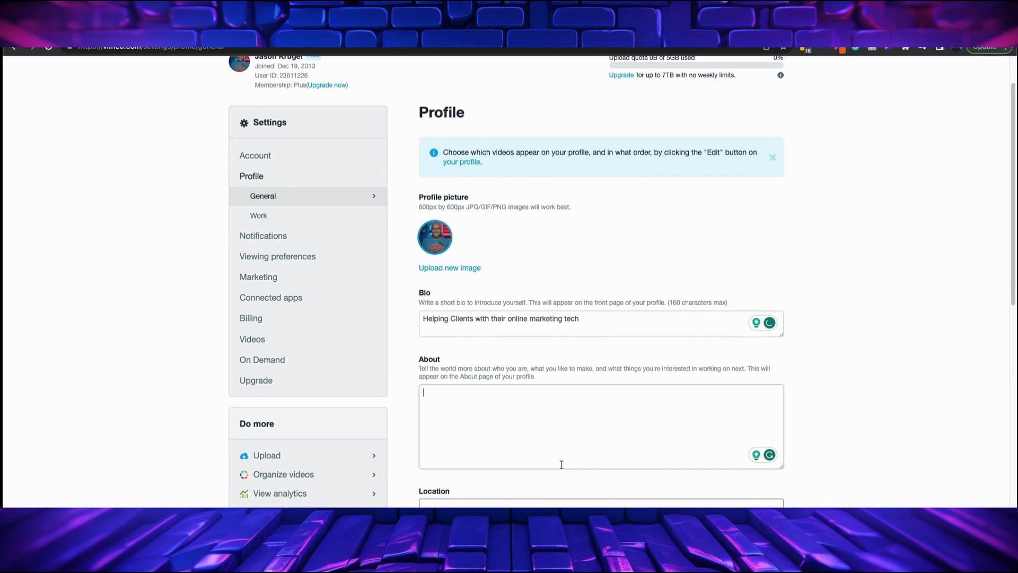
scroll(549, 424, down, 1)
scroll(550, 404, down, 2)
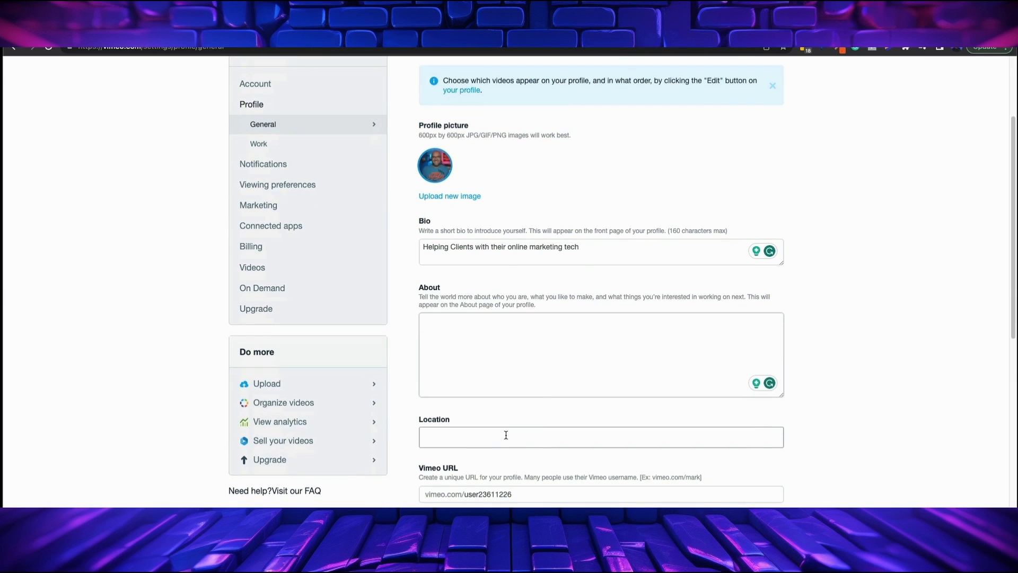
click(507, 436)
text(Unit)
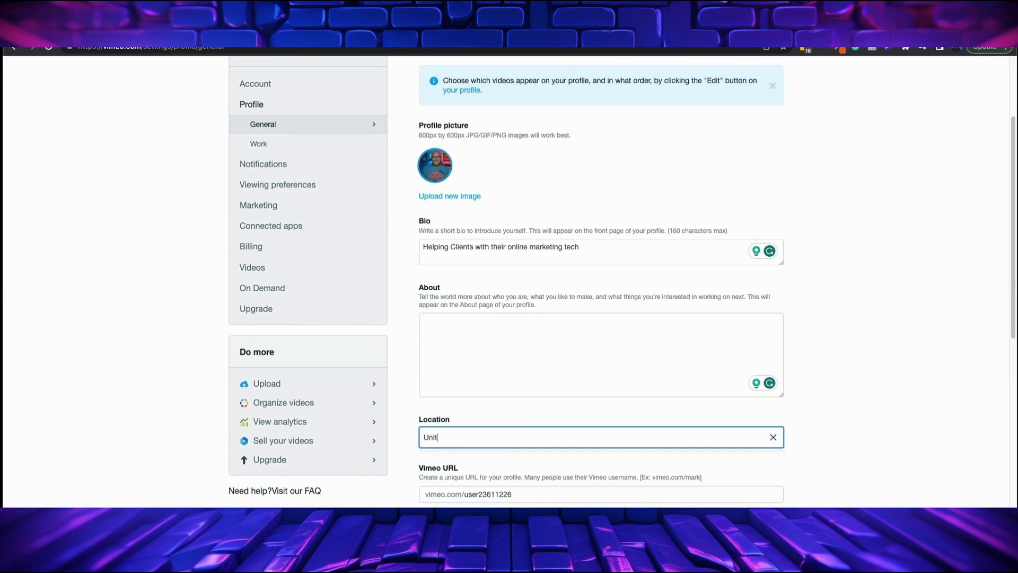
text(ed Kingdom)
Replace the default username in the Vimeo URL with the profile owner's full name followed by "tsmc"
scroll(514, 421, down, 3)
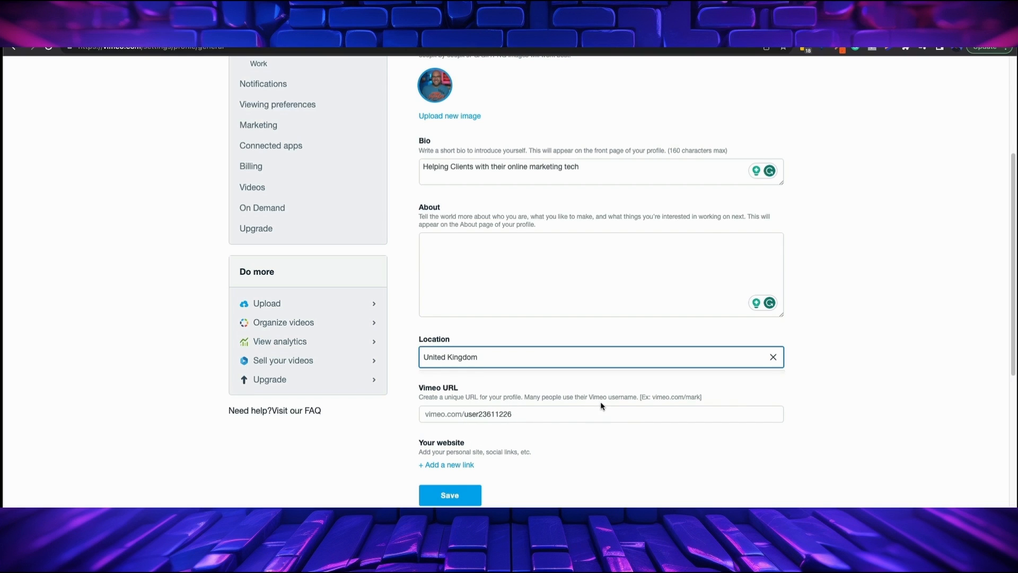
click(533, 414)
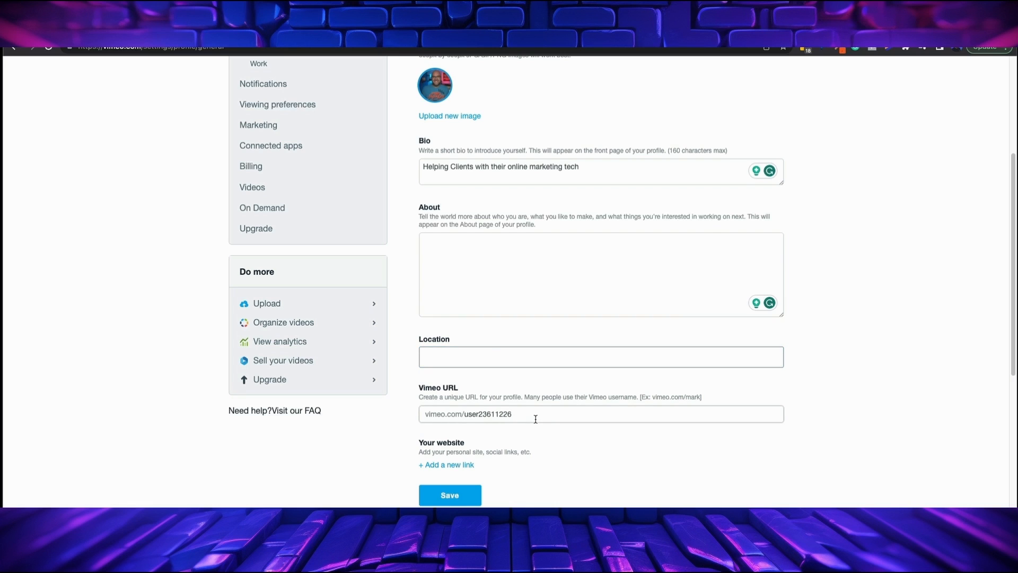
key(BackSpace)
key(BackSpace)
key(BackSpace)
key(BackSpace)
key(BackSpace)
key(BackSpace)
key(BackSpace)
key(BackSpace)
key(BackSpace)
key(BackSpace)
key(BackSpace)
text(jasonkruger)
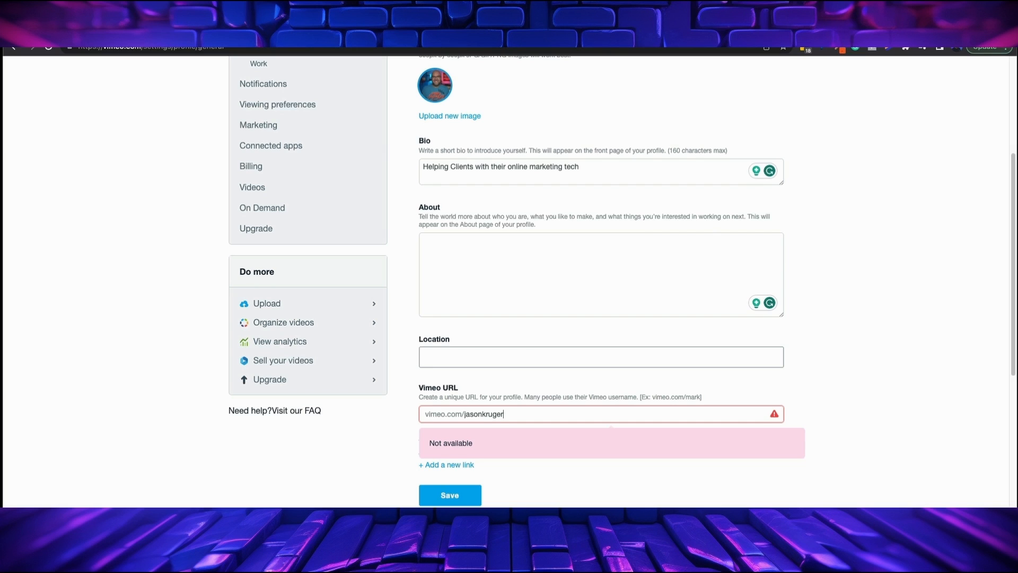
text(t)
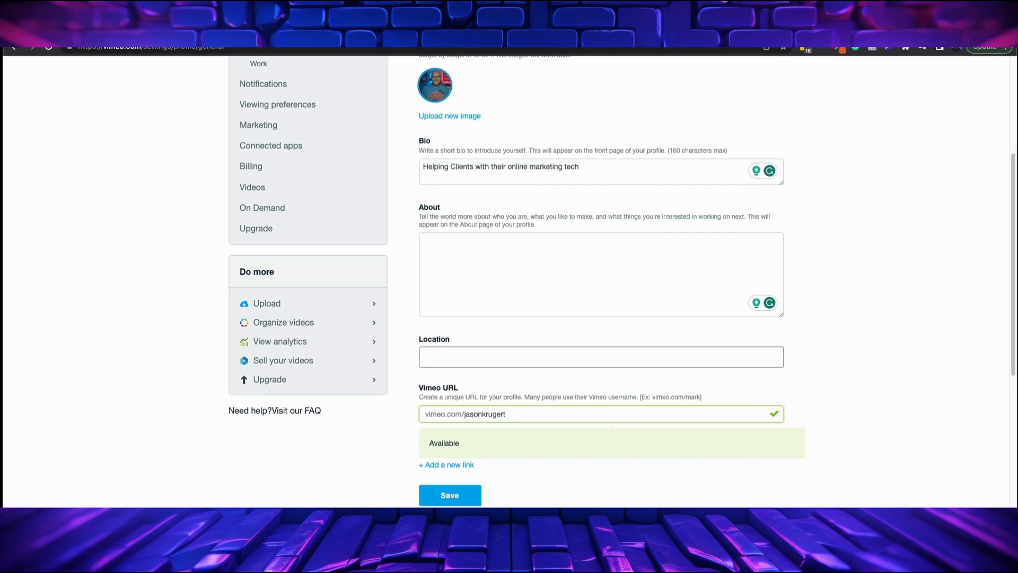
text(smc)
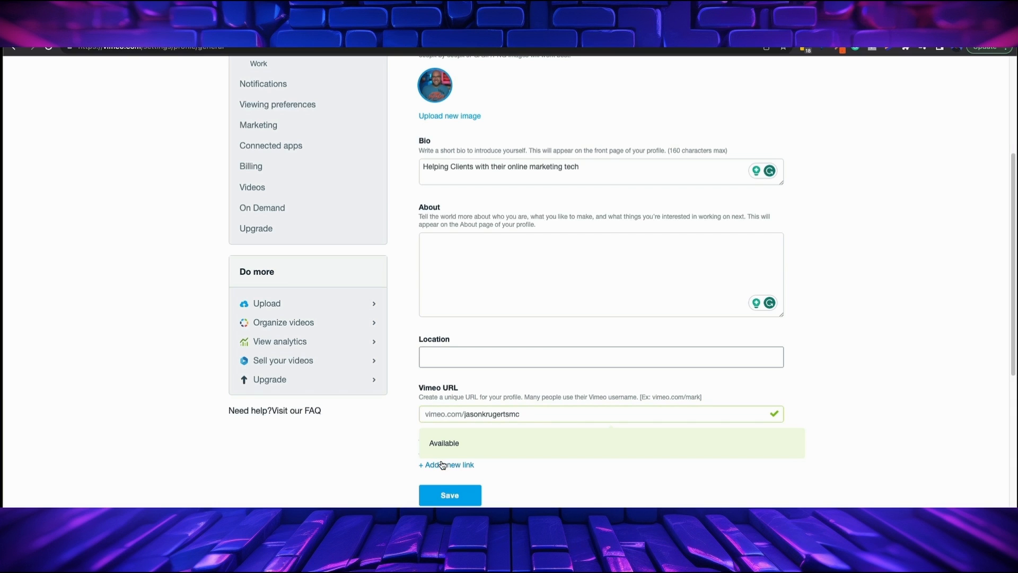
Add a website link titled with the owner's full name and pointing to their personal site, and save the profile settings
scroll(449, 467, down, 1)
click(459, 447)
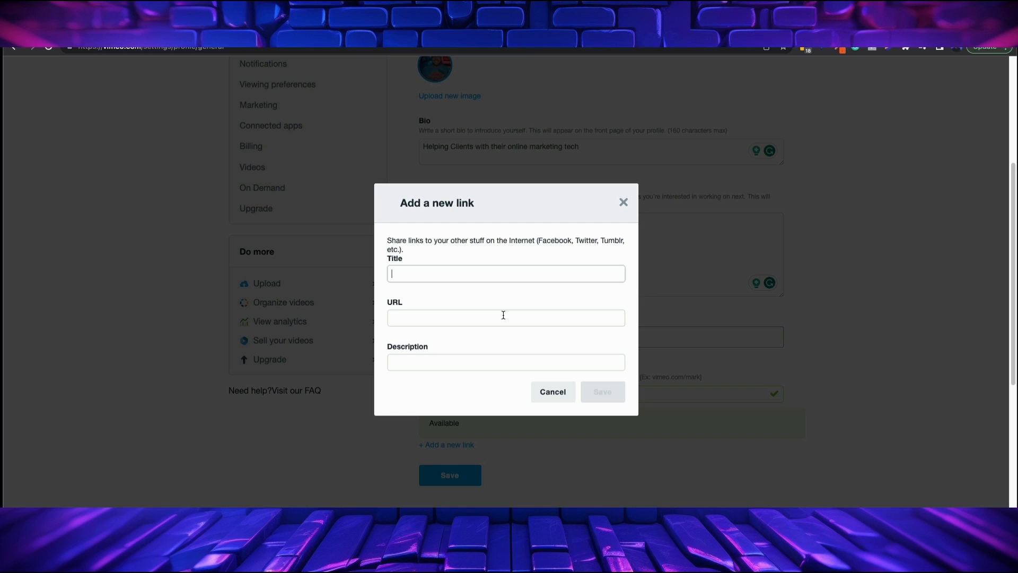
text(Jason )
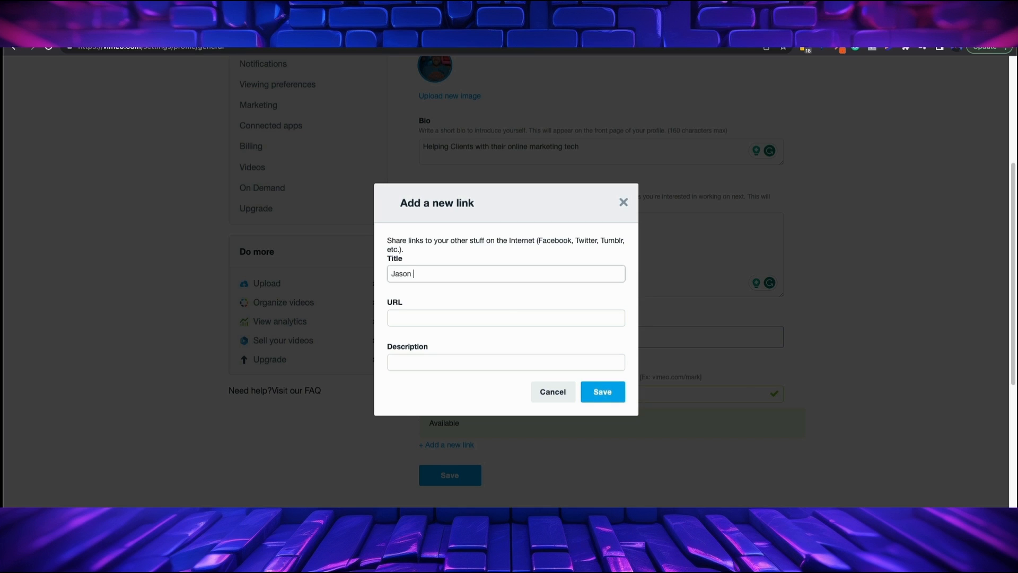
text(Kruger)
key(Tab)
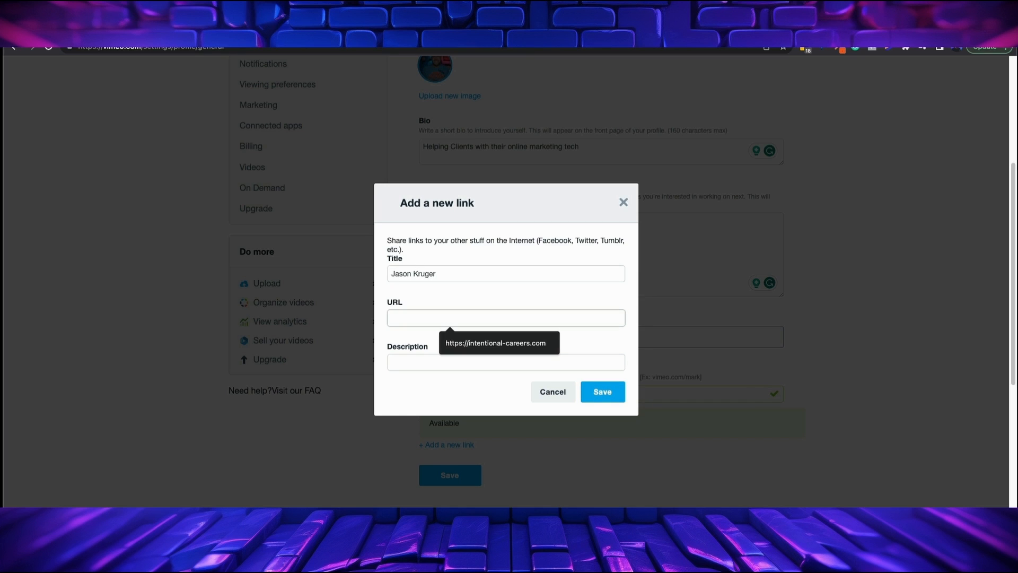
text(https://jasonkruger.com)
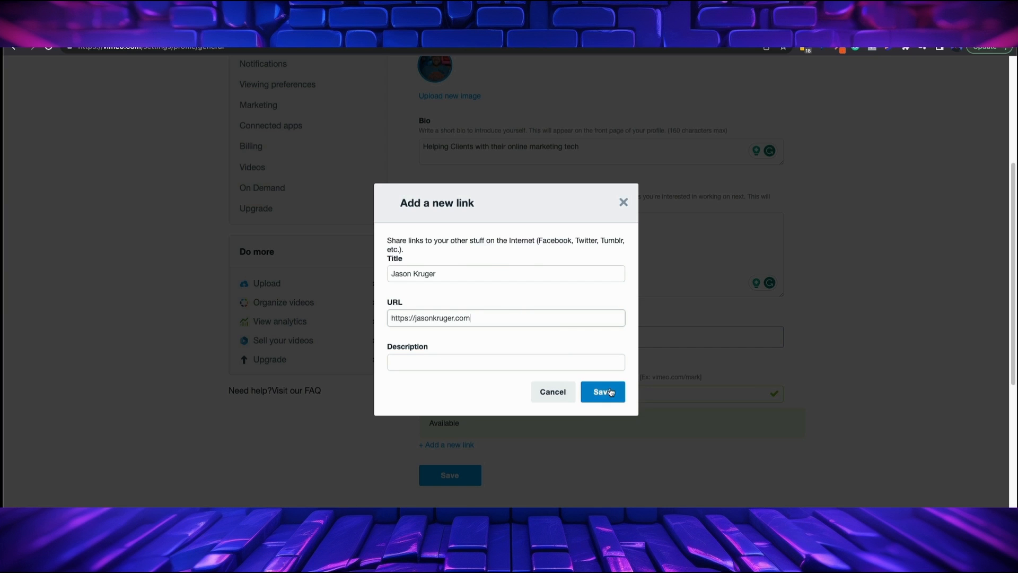
click(603, 392)
scroll(638, 407, down, 5)
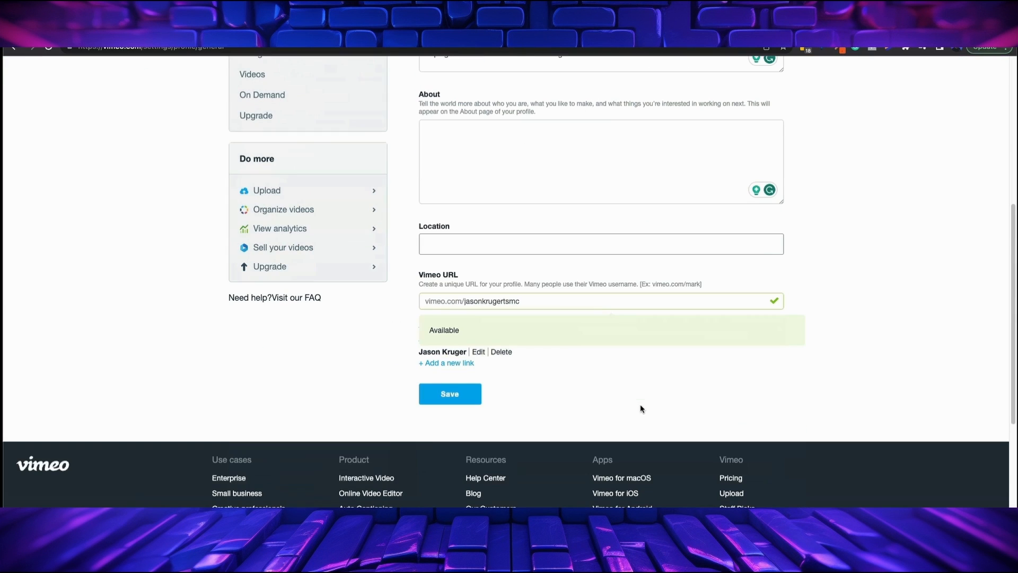
click(466, 406)
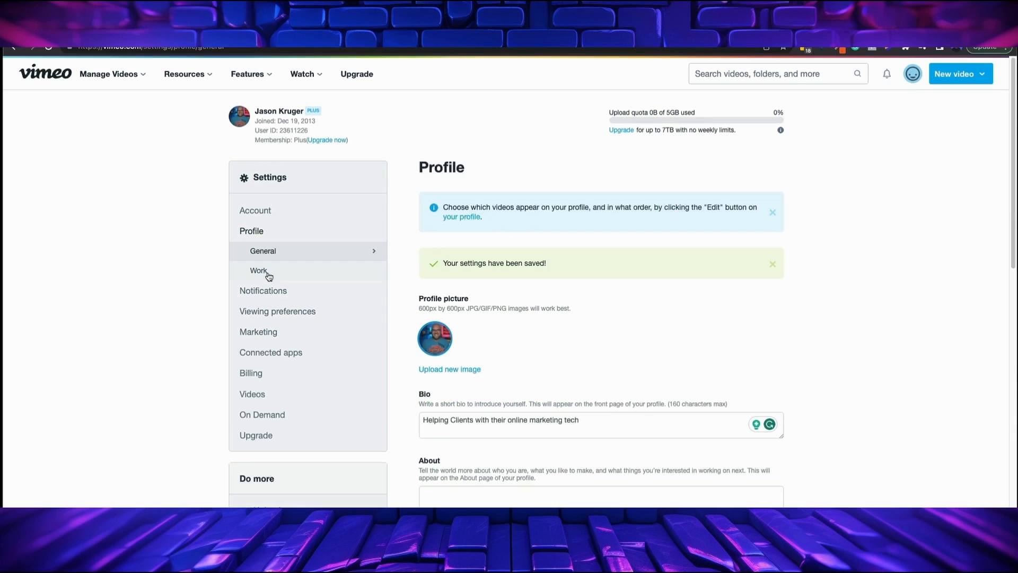
Open the Work profile settings and examine the hire status, location, featured video, roles and project type options
click(263, 272)
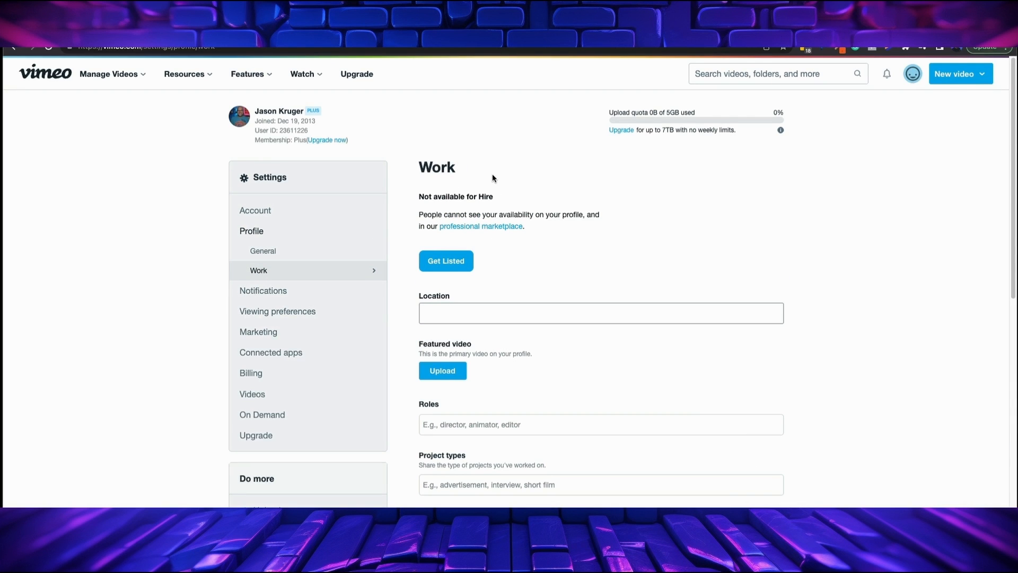
scroll(475, 308, down, 2)
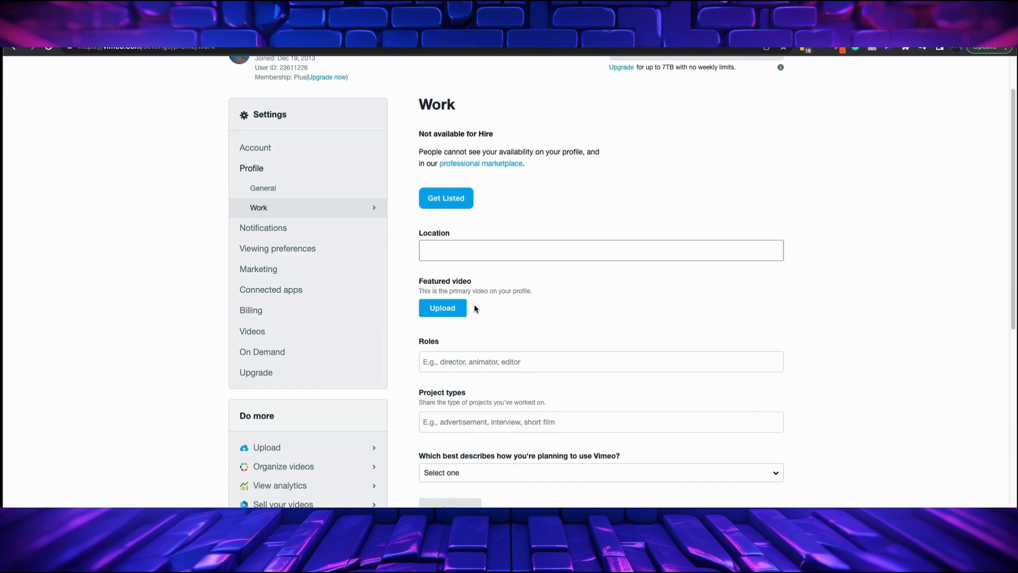
scroll(527, 345, down, 1)
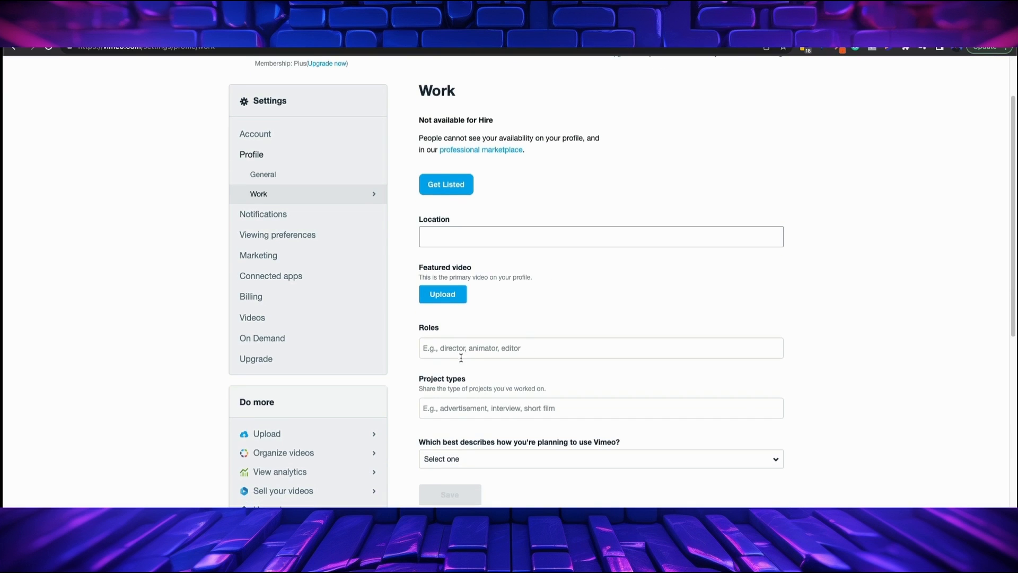
scroll(502, 355, down, 3)
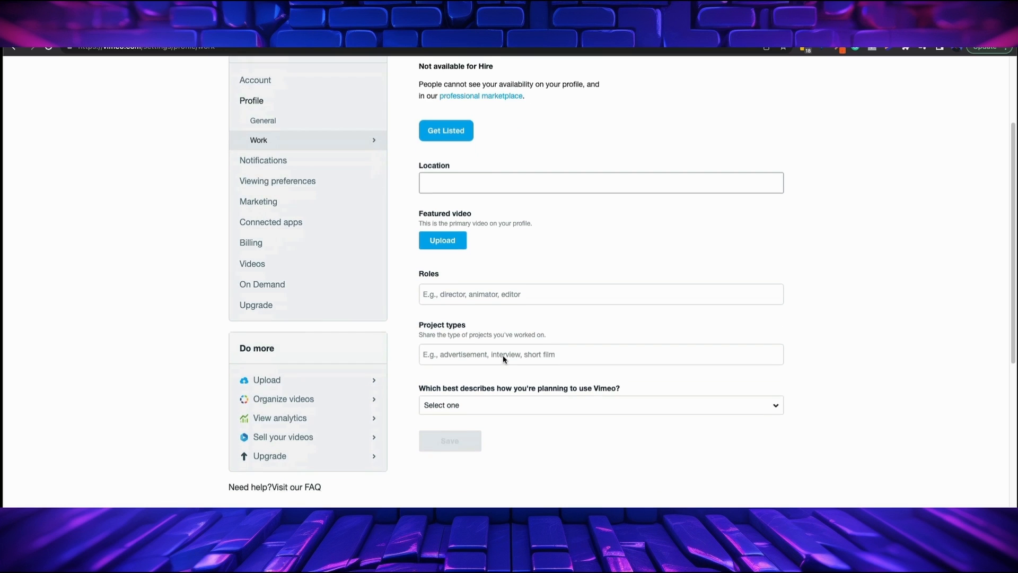
scroll(510, 352, up, 3)
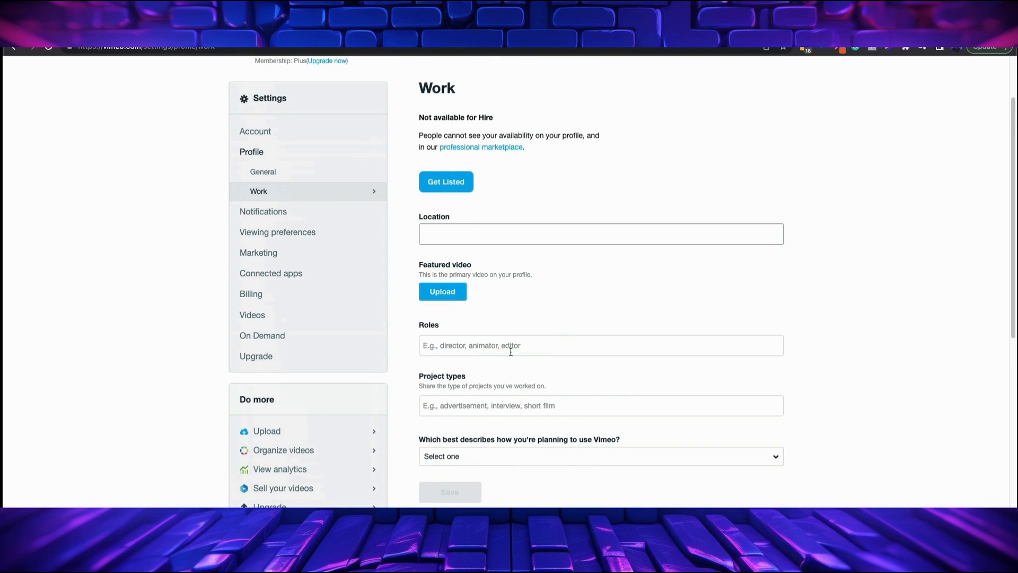
scroll(511, 352, up, 3)
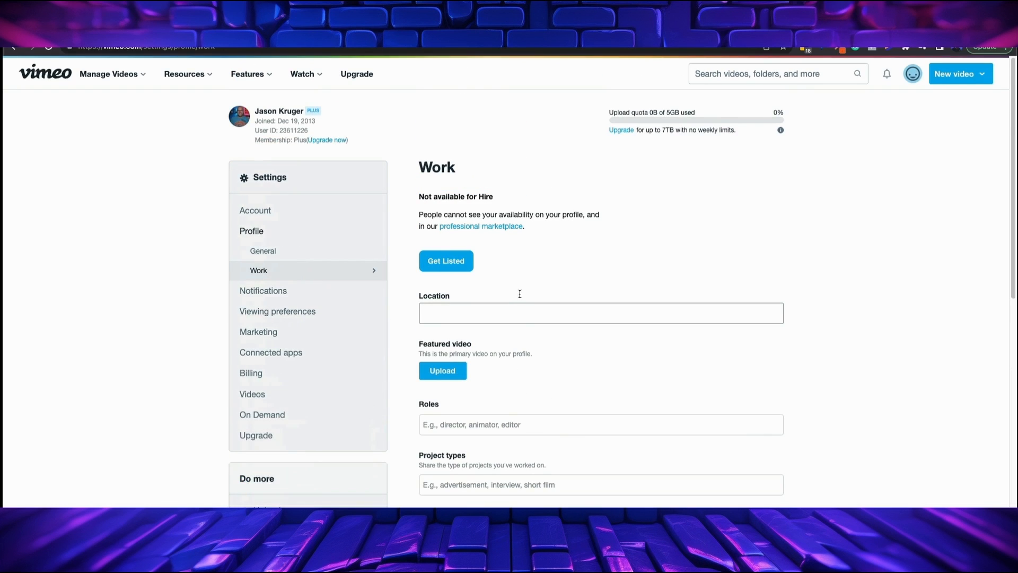
Open the public profile page and set the owner's "Live" video as the cover video, looping its full length
mouse_move(913, 74)
click(819, 112)
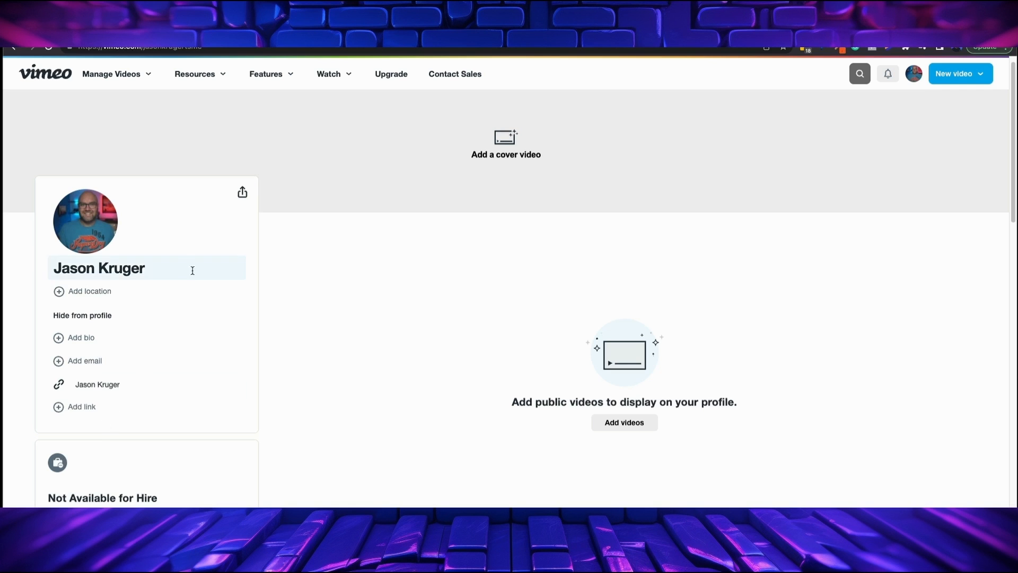
click(521, 154)
scroll(560, 244, down, 3)
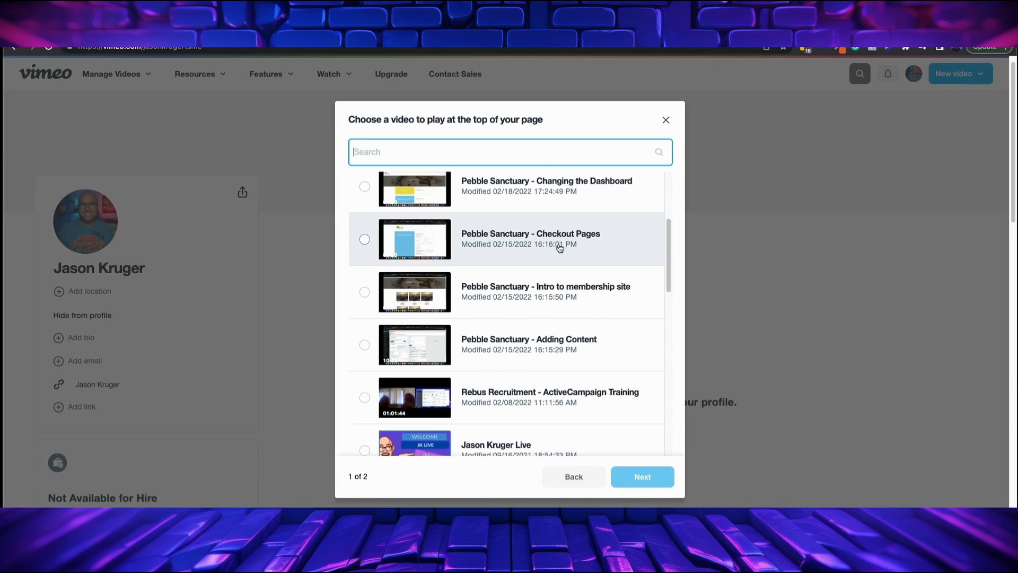
scroll(560, 247, down, 3)
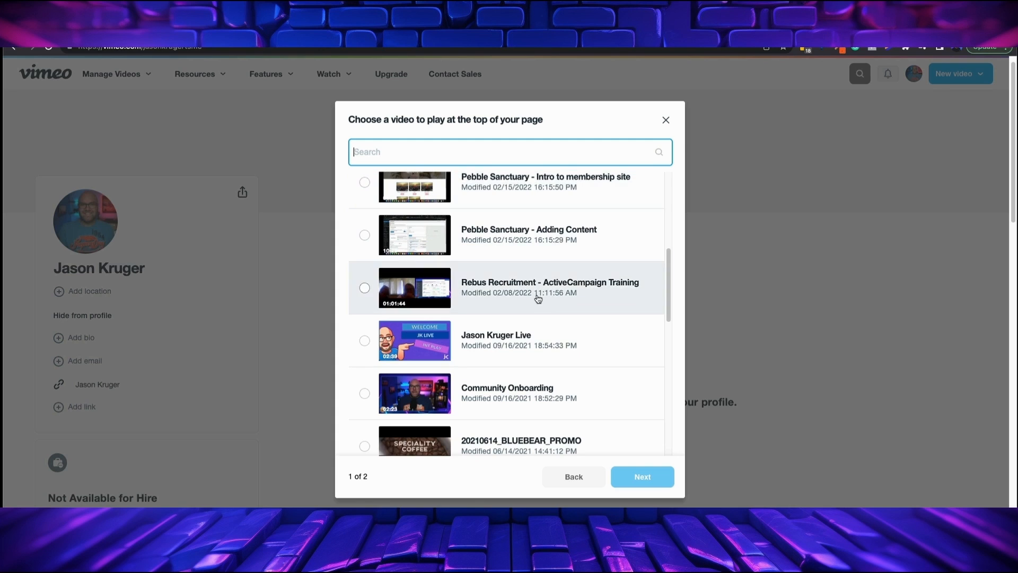
click(364, 340)
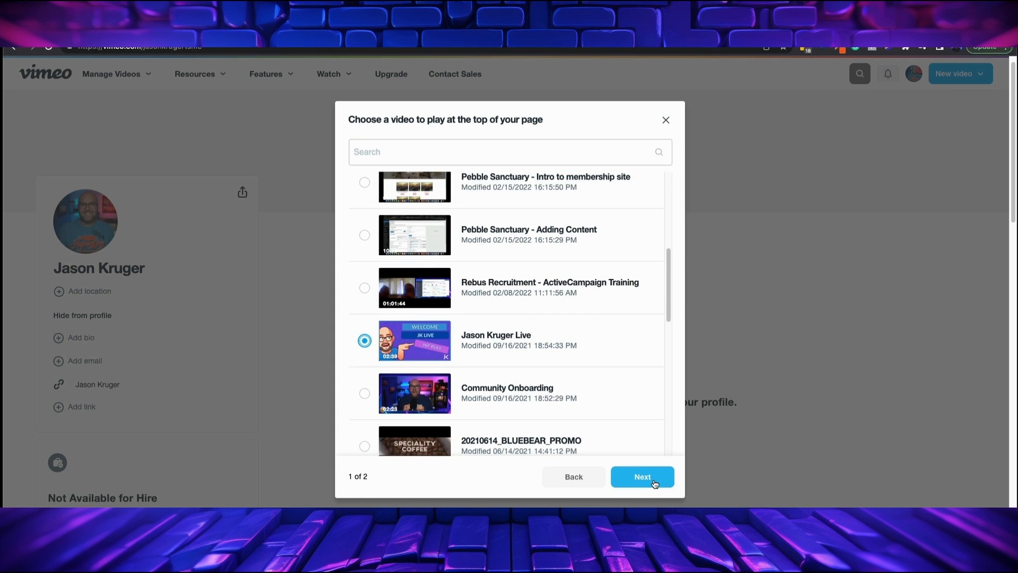
click(643, 476)
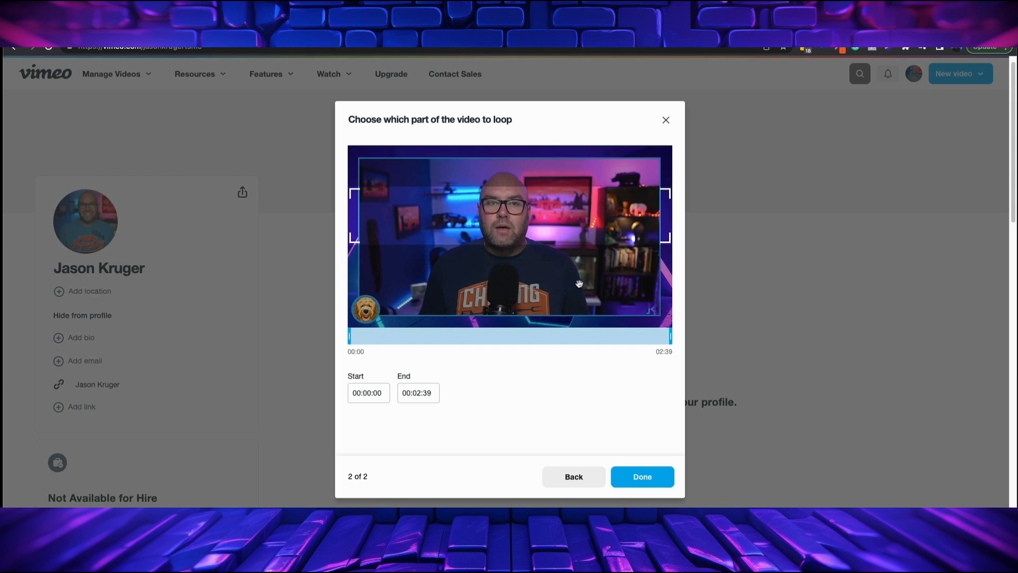
click(643, 480)
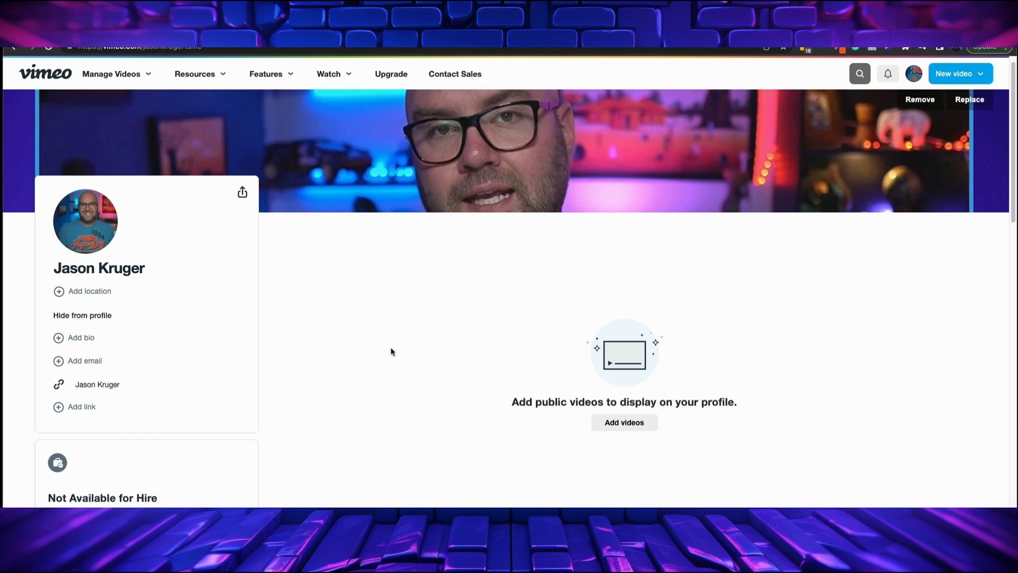
scroll(393, 351, down, 1)
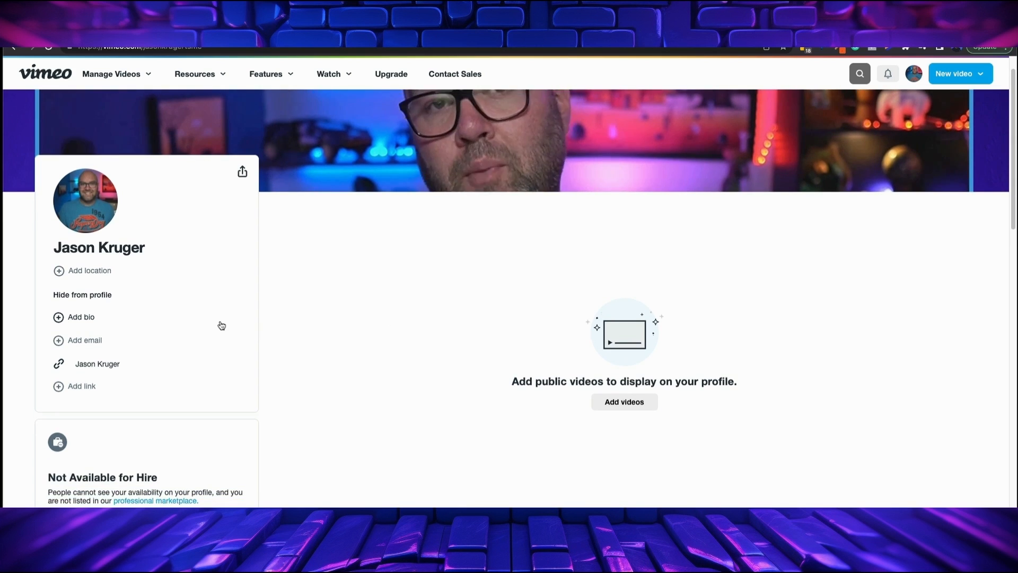
click(98, 272)
text(United)
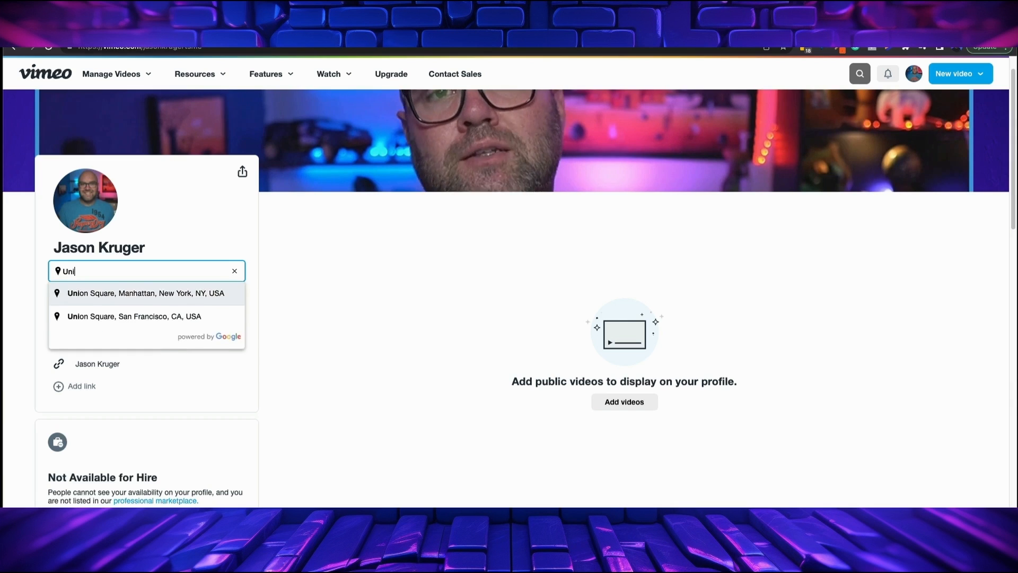
key(BackSpace)
key(BackSpace)
key(BackSpace)
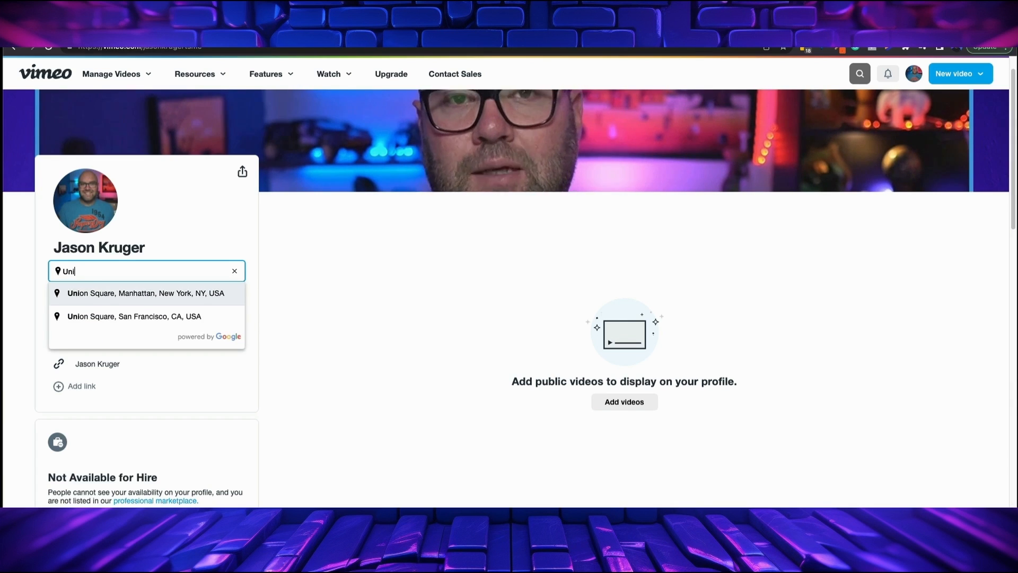
key(BackSpace)
key(BackSpace)
key(BackSpace)
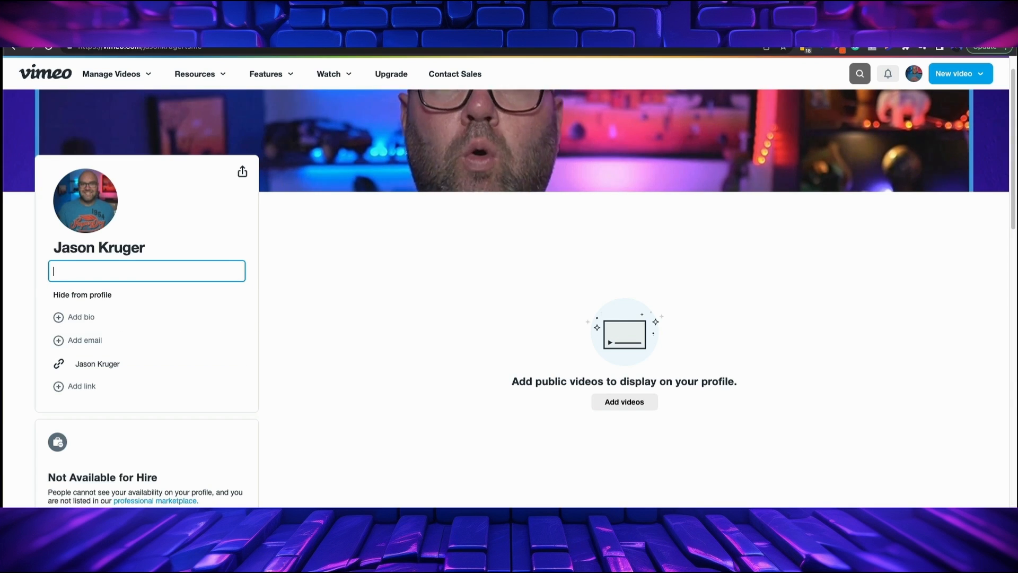
Set the profile location to Bedford, UK
text(Bedfor)
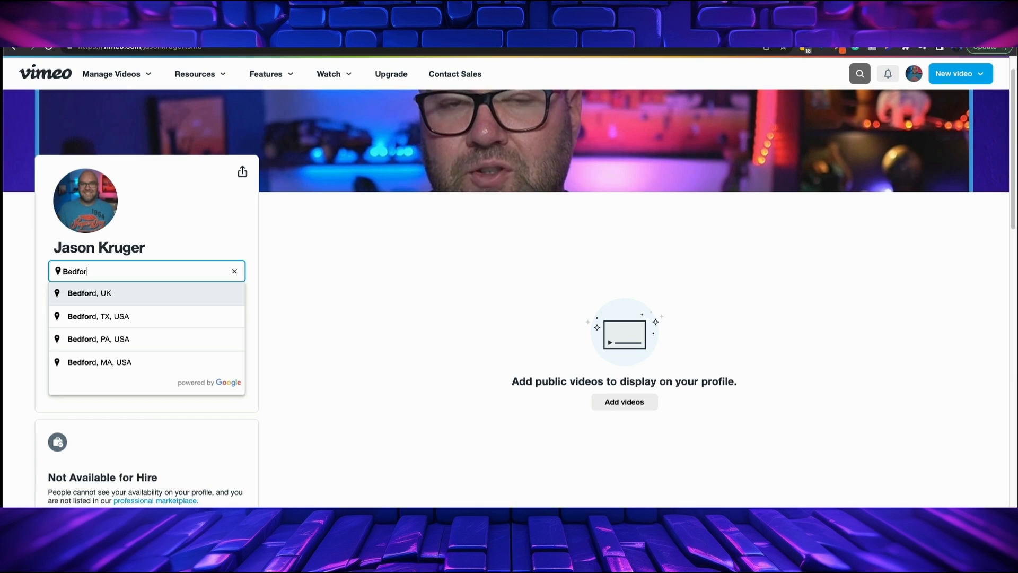
click(88, 293)
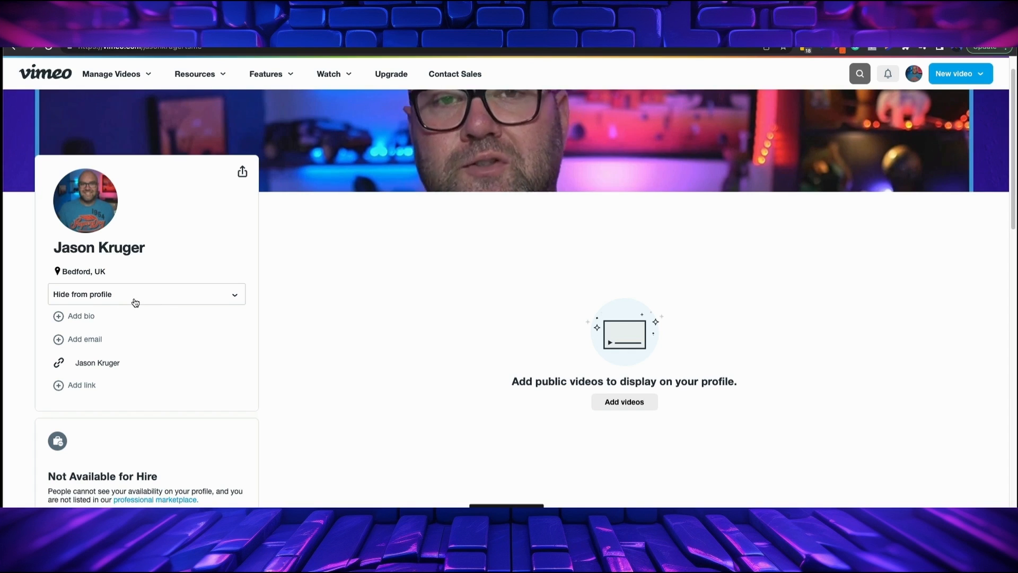
Examine the empty bio field and the hire availability, roles, project types, clients and activity sections of the profile page
click(95, 319)
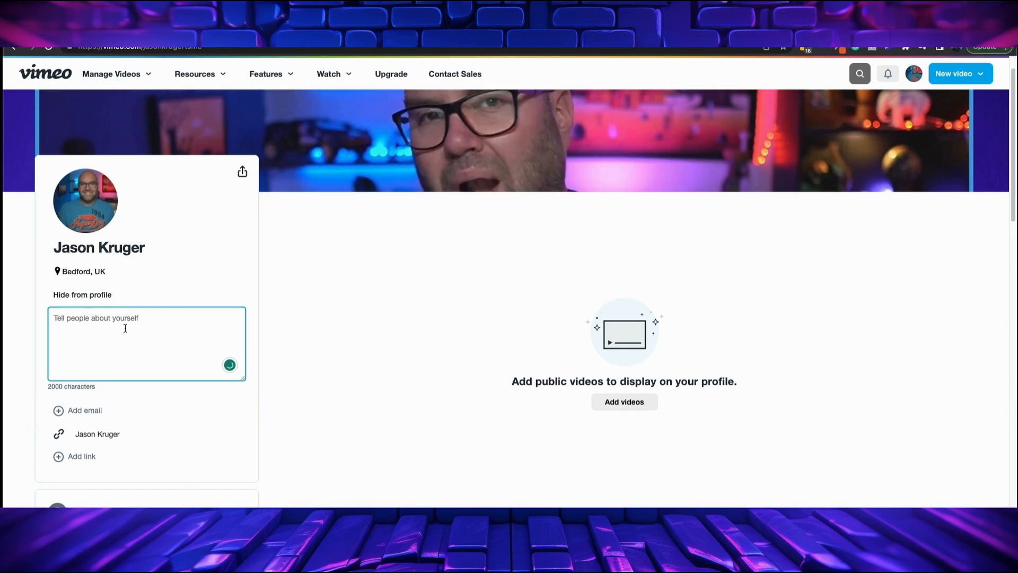
click(288, 348)
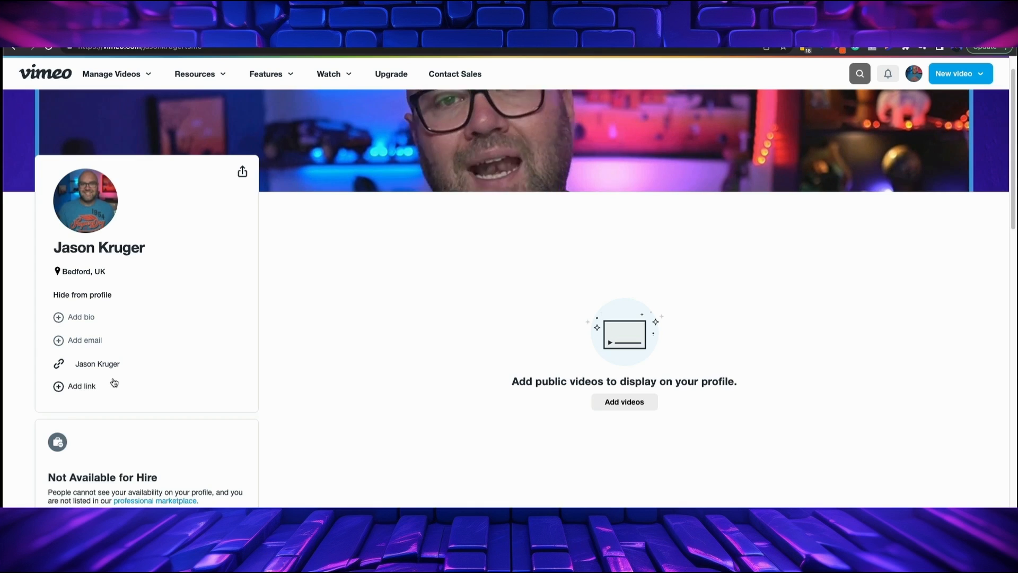
scroll(113, 380, down, 1)
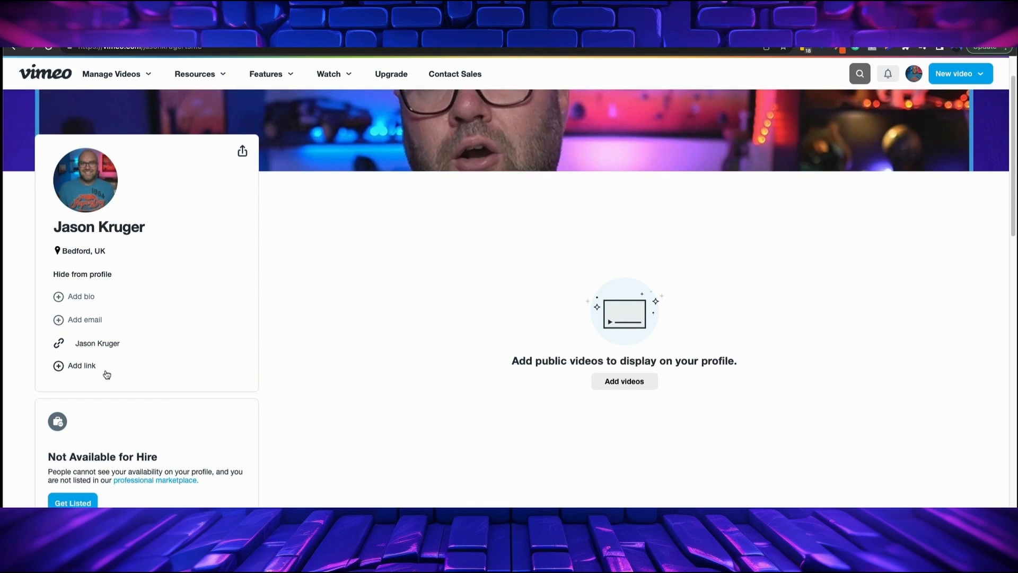
scroll(109, 371, down, 4)
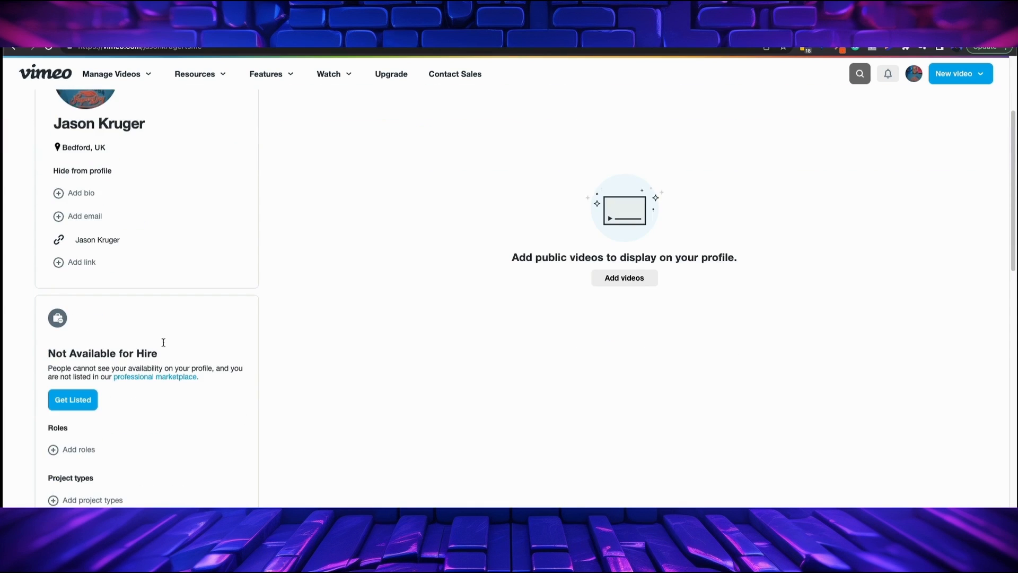
scroll(193, 334, down, 3)
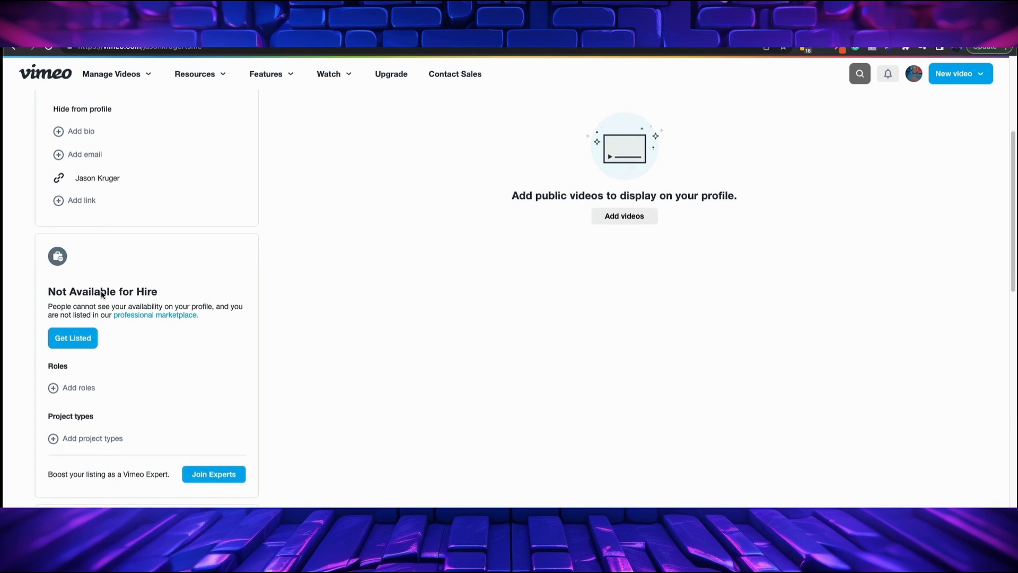
scroll(173, 383, down, 2)
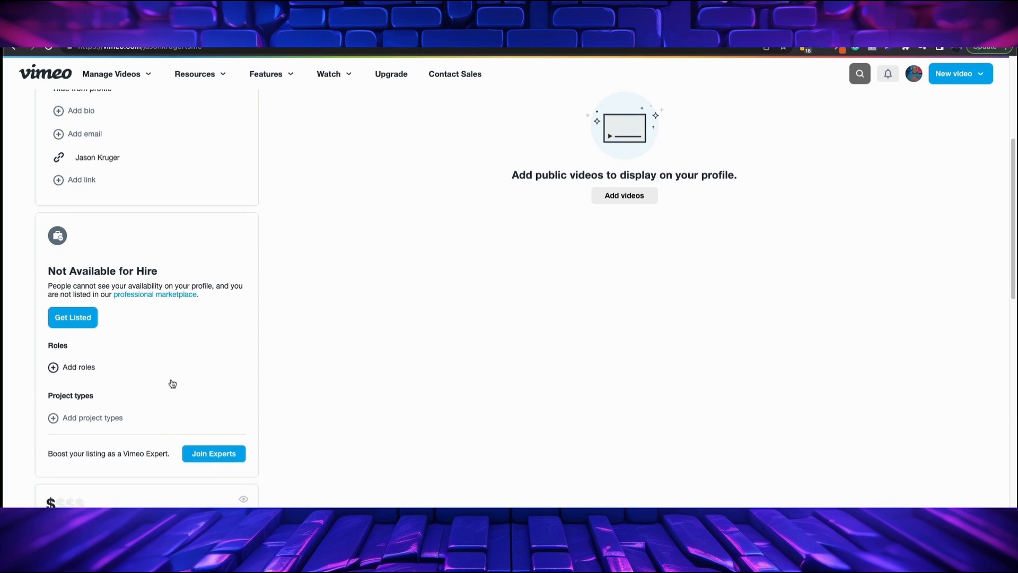
scroll(172, 382, down, 8)
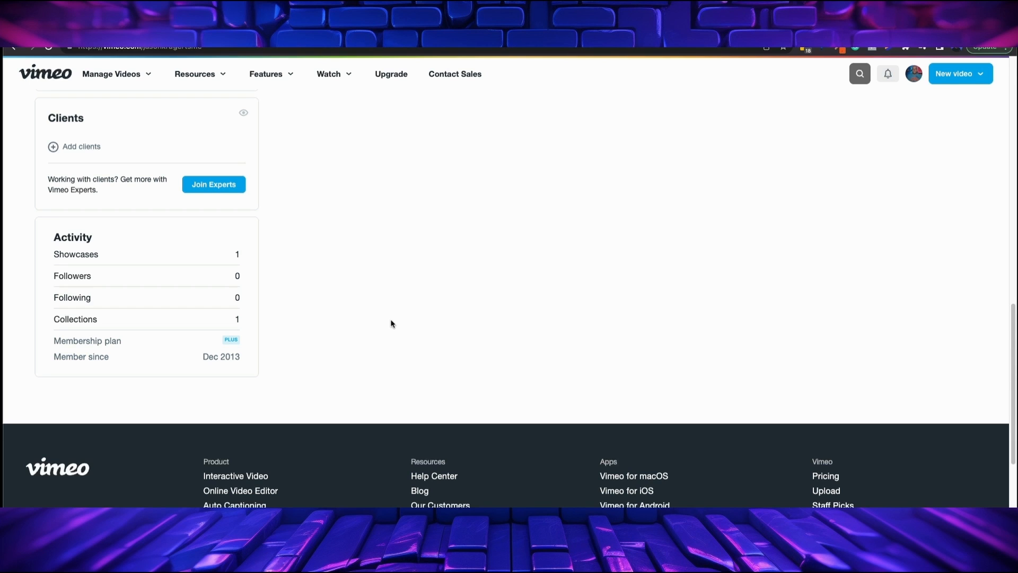
scroll(392, 324, up, 13)
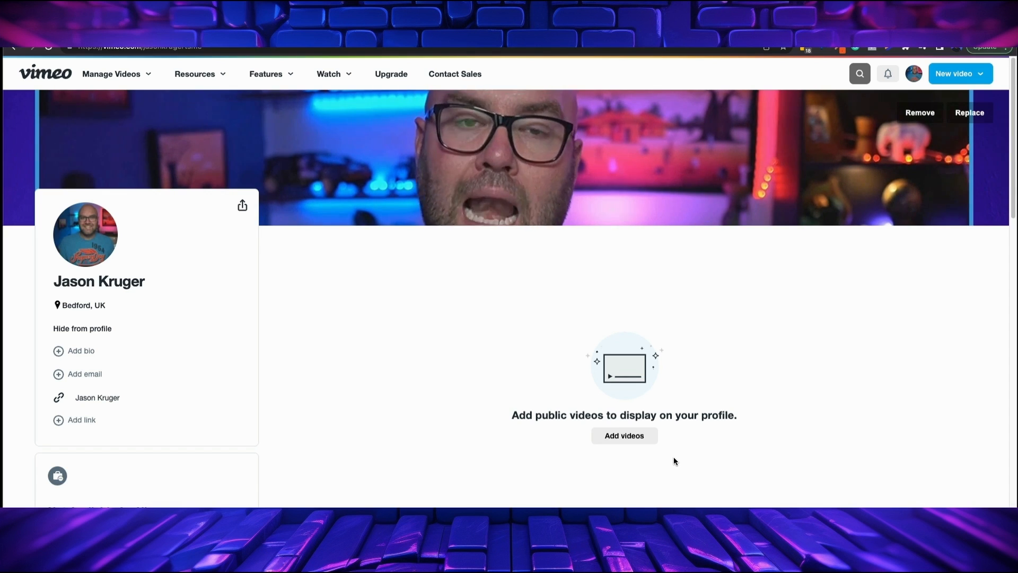
Add the public videos Your Logo Showreel 2, DFY Explainer Video 2, Your Logo Showreel Bonus 3 and Your Logo Showreel 1, with automatic adding off
click(632, 438)
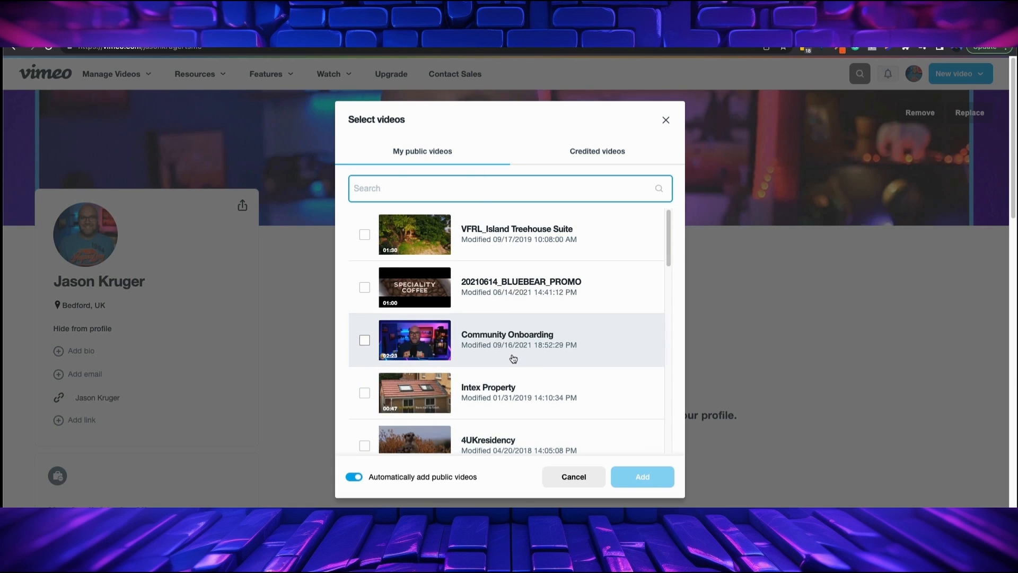
scroll(513, 357, down, 3)
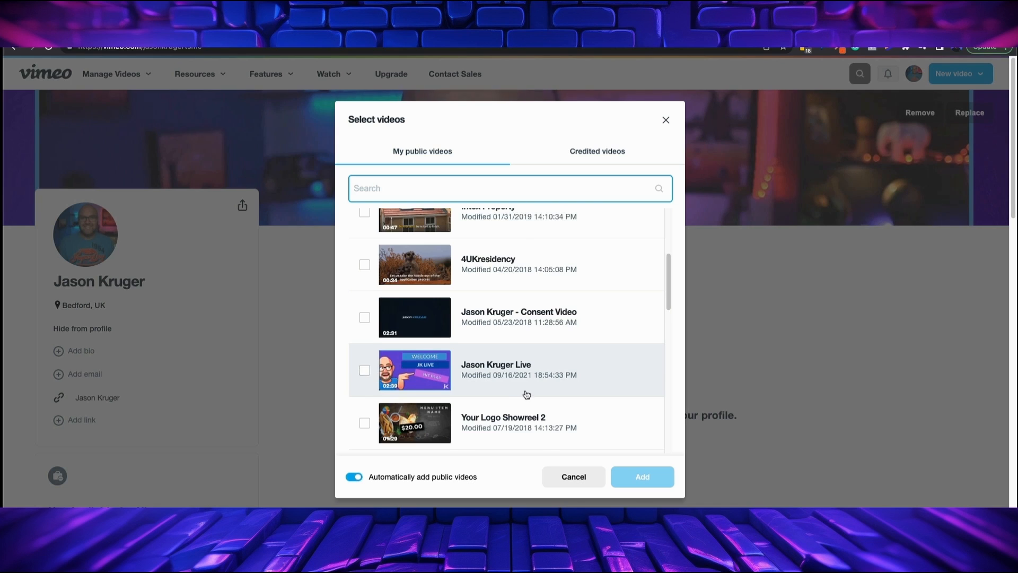
scroll(526, 394, down, 1)
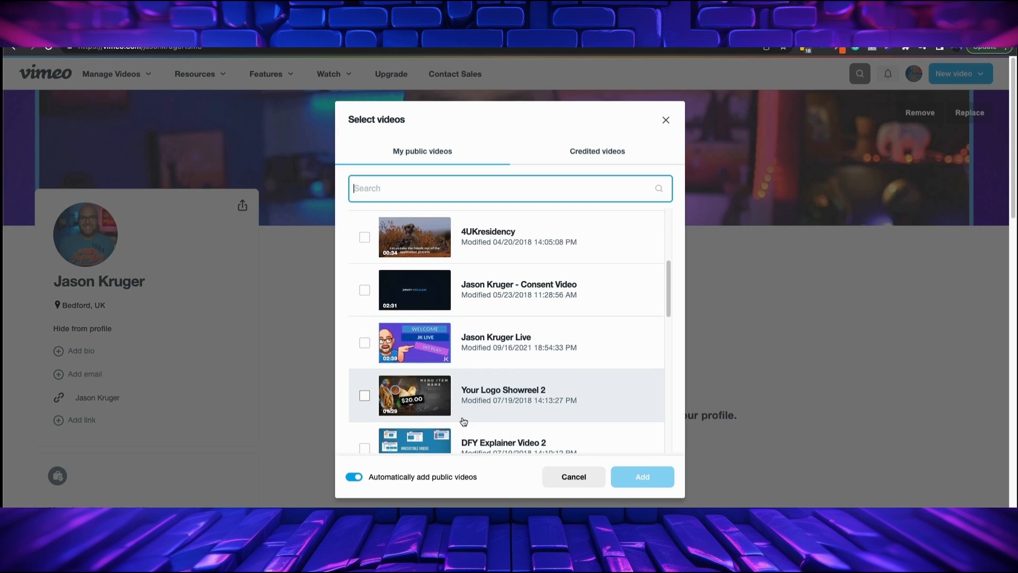
click(364, 397)
scroll(365, 414, down, 1)
click(364, 427)
scroll(390, 430, down, 1)
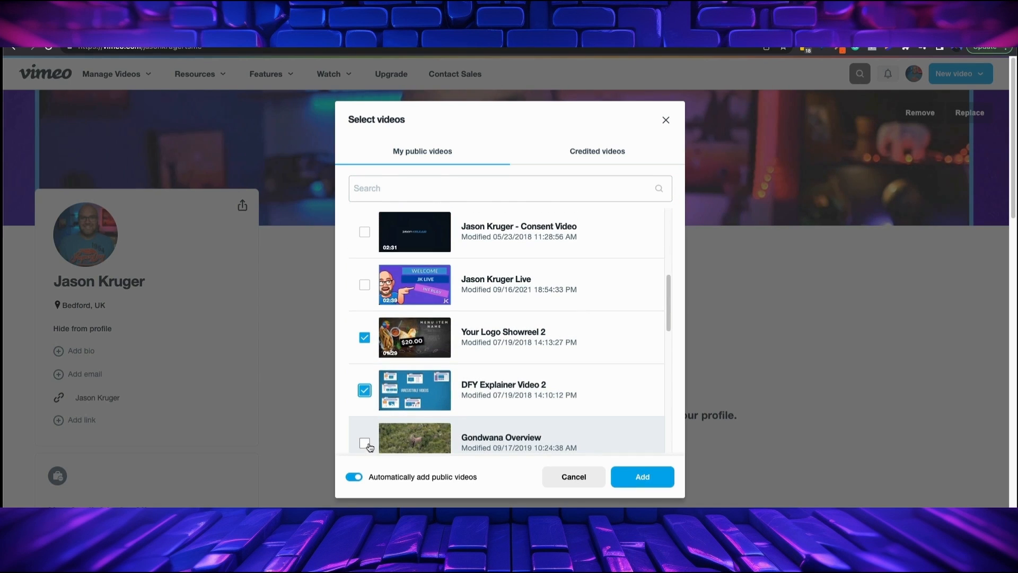
scroll(382, 434, down, 3)
click(364, 422)
scroll(365, 422, down, 2)
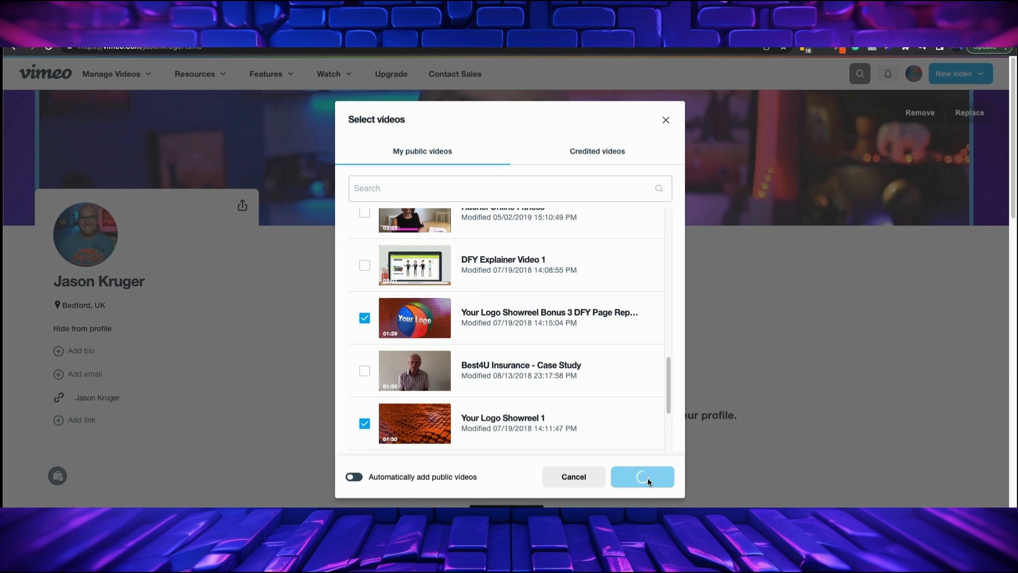
Review the profile's video grid and move Your Logo Showreel 2 to the second place, after DFY Explainer Video 2
scroll(556, 395, down, 1)
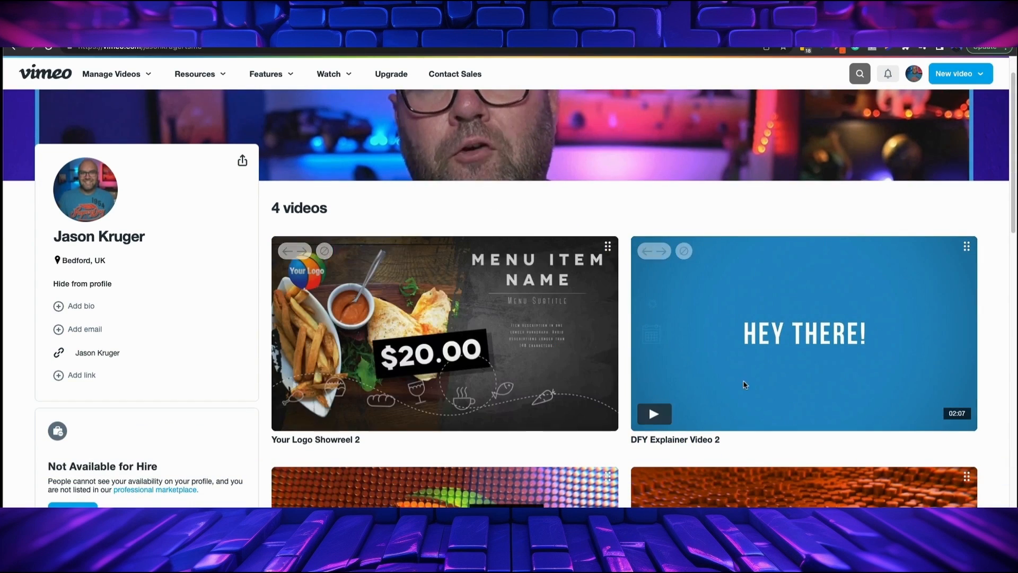
scroll(780, 338, down, 6)
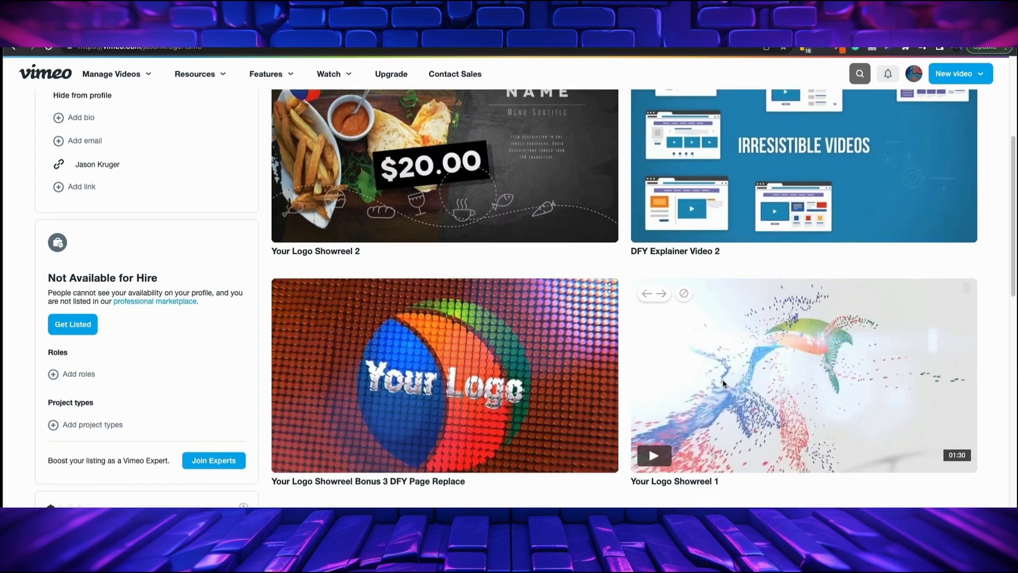
scroll(706, 389, up, 7)
scroll(341, 192, down, 1)
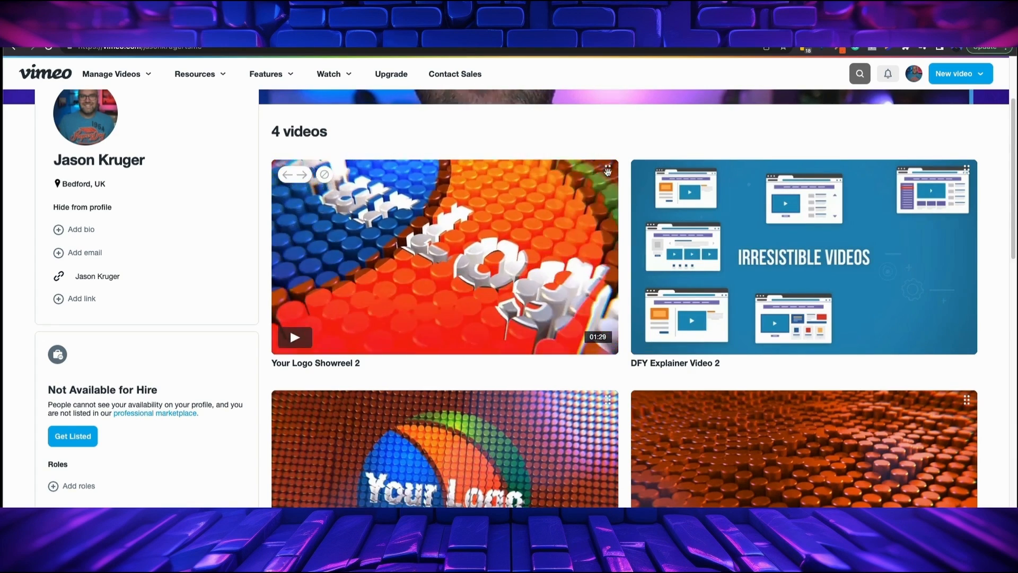
drag(608, 169, 896, 212)
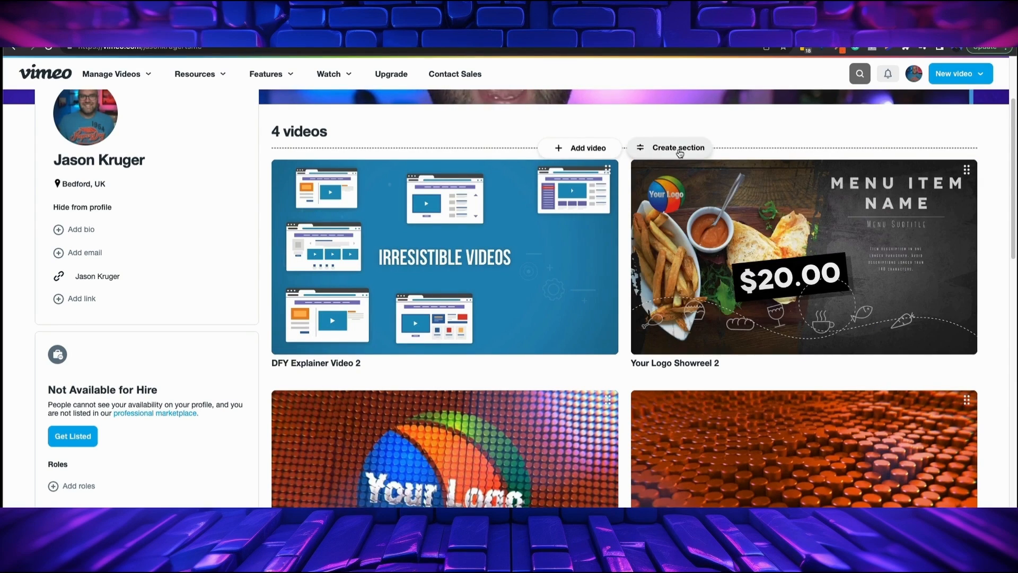
Create a section titled "Logo Video" above the first row of videos on the profile
scroll(720, 348, down, 5)
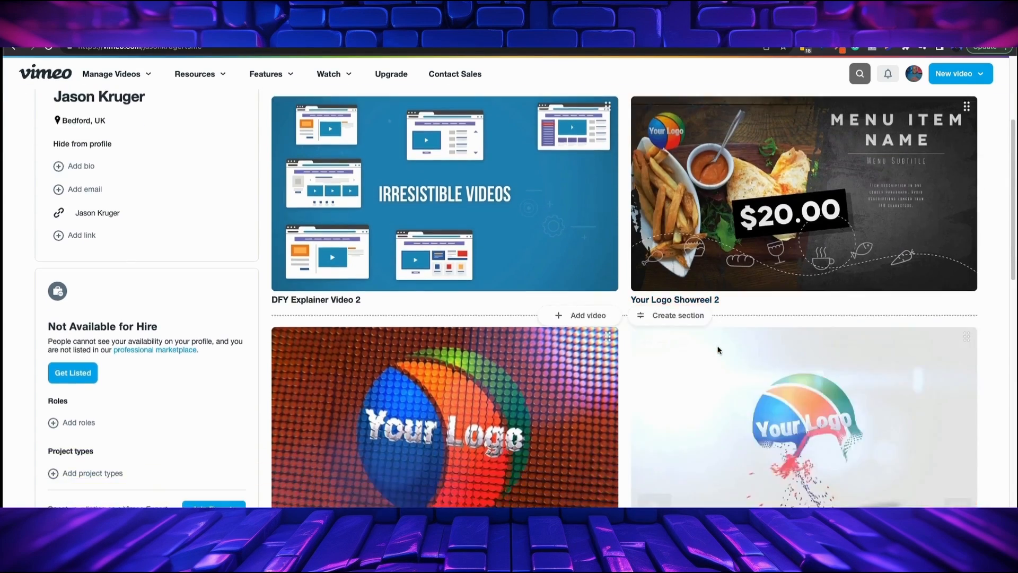
scroll(668, 307, up, 5)
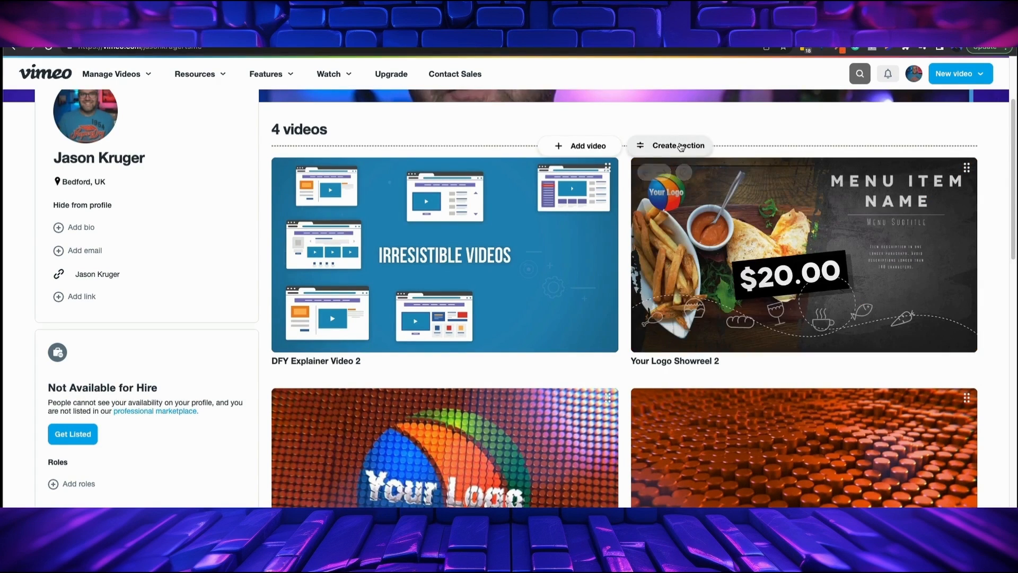
click(681, 145)
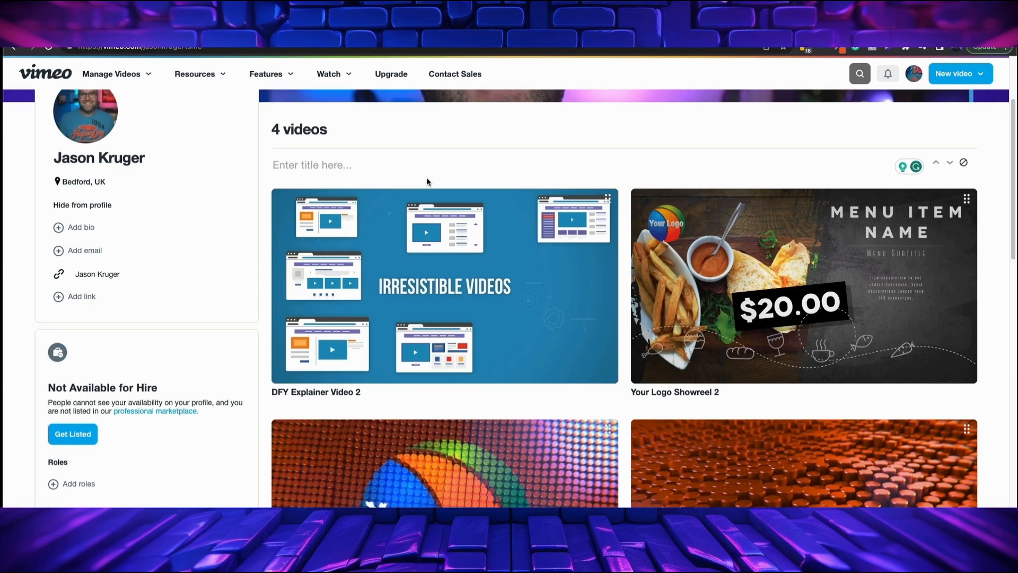
text(Animated)
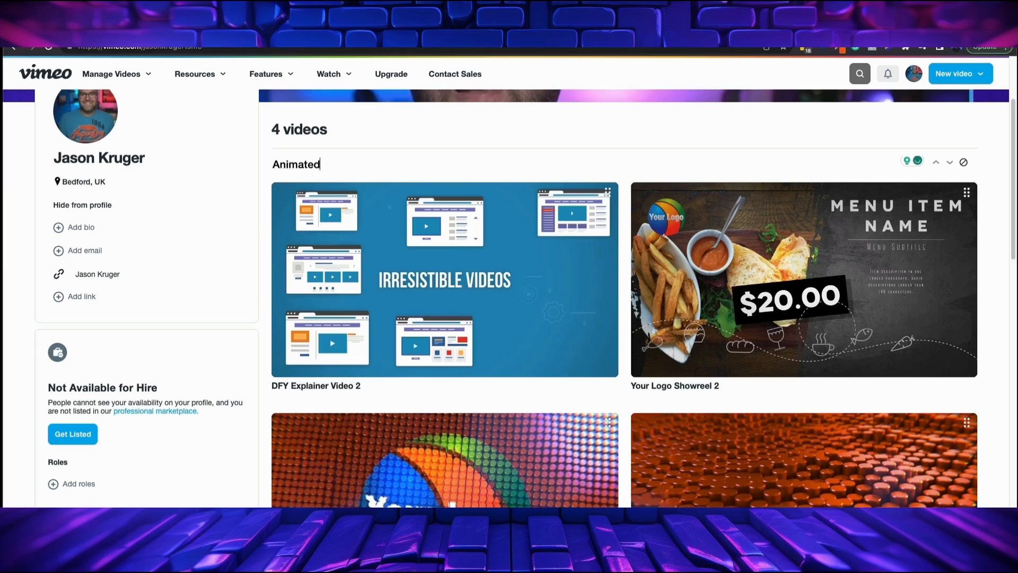
text(Logo Video)
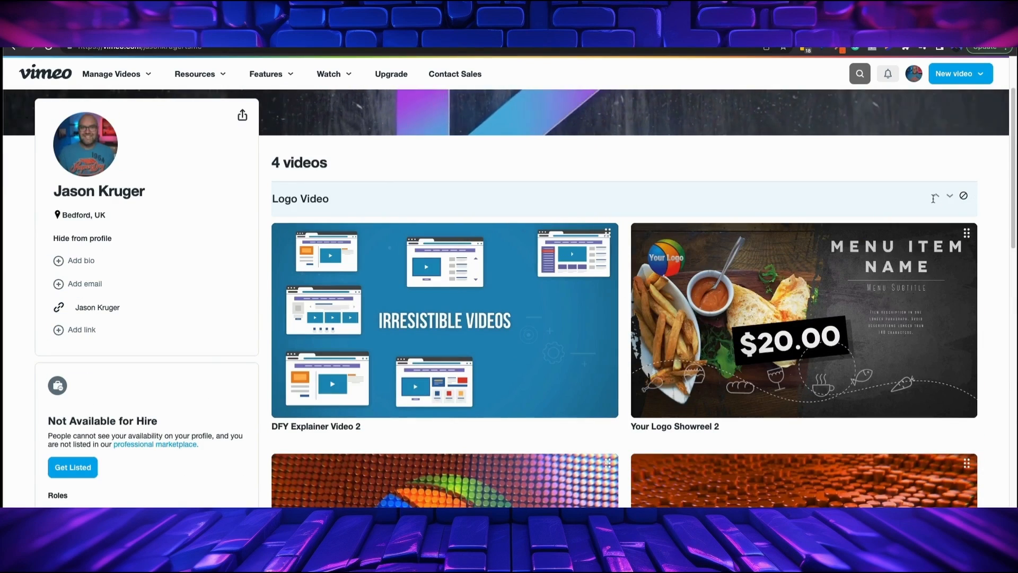
mouse_move(699, 443)
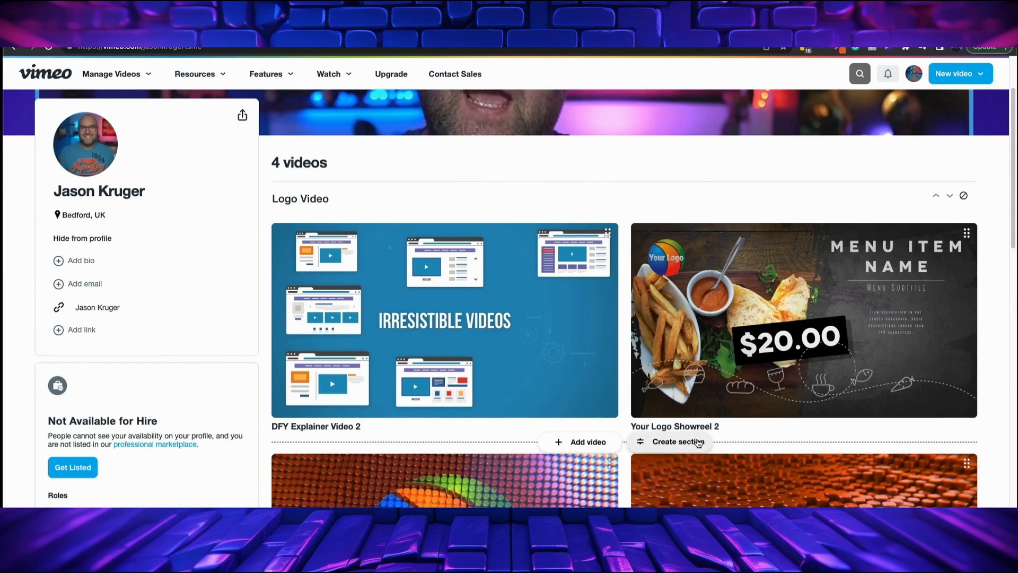
Expand the Your Logo Showreel 1 video to the full width of the profile's video grid and check its size
mouse_move(731, 388)
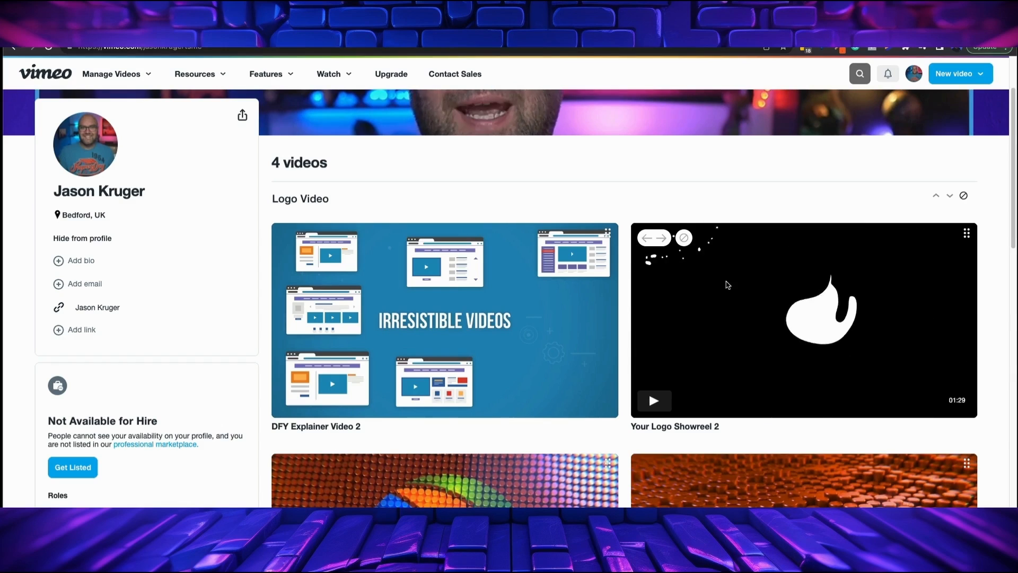
scroll(477, 244, up, 1)
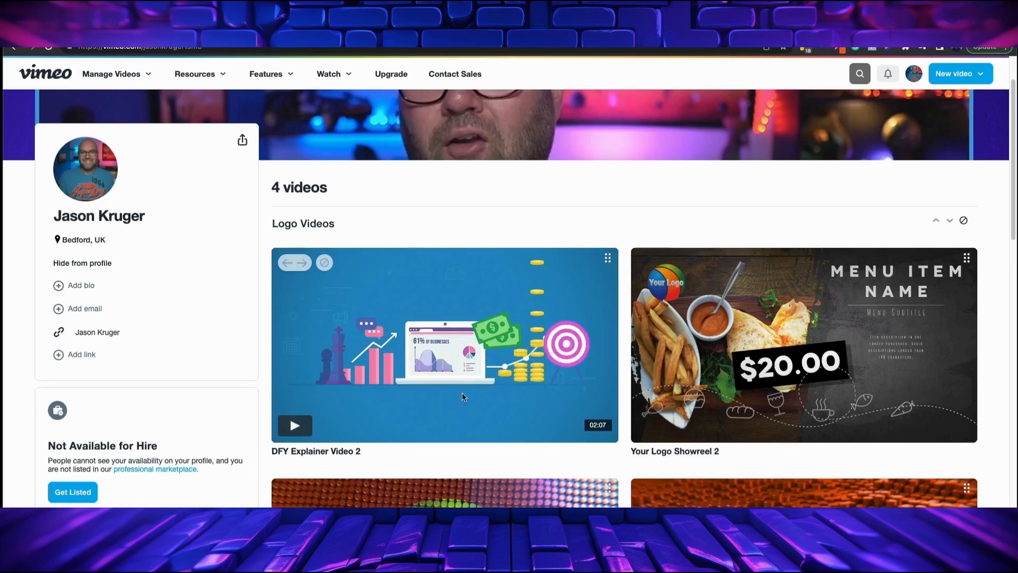
scroll(832, 349, down, 3)
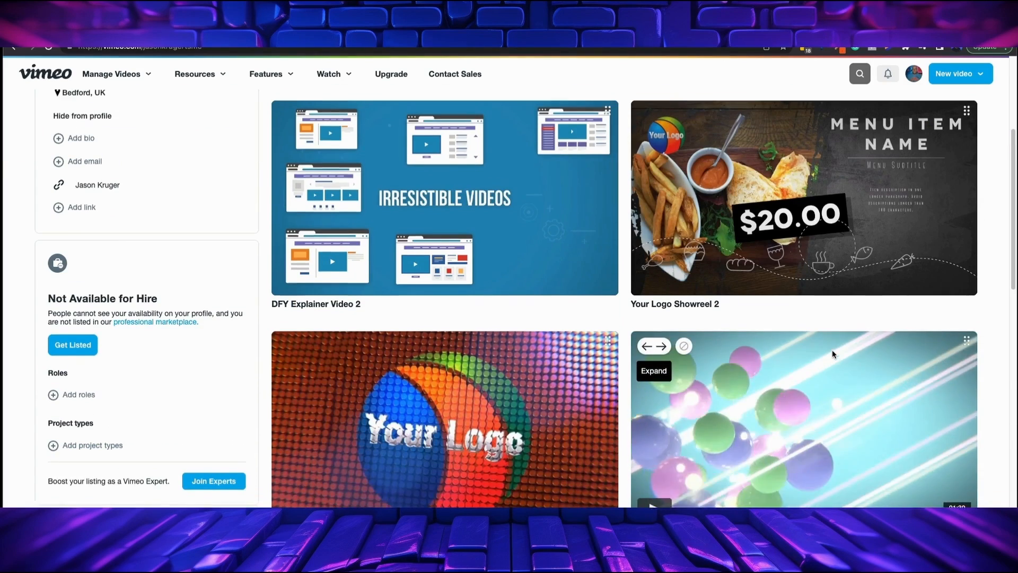
scroll(831, 354, down, 2)
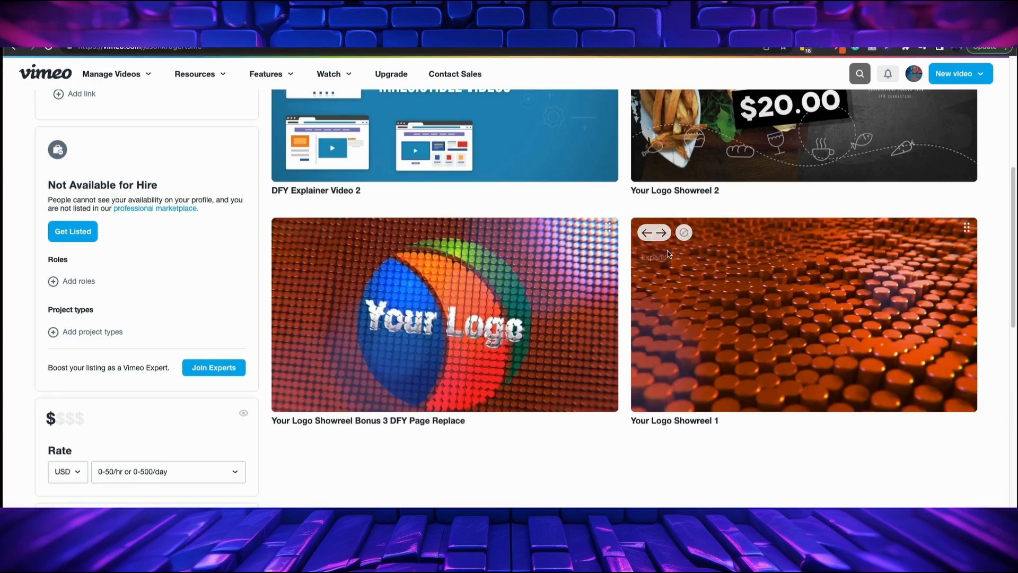
click(655, 235)
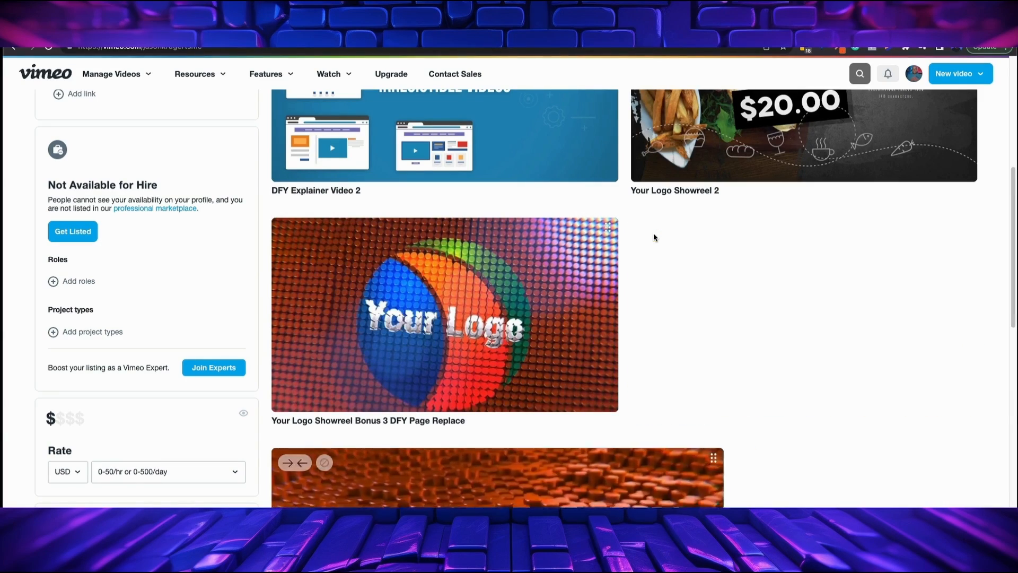
scroll(737, 324, down, 3)
scroll(606, 422, down, 5)
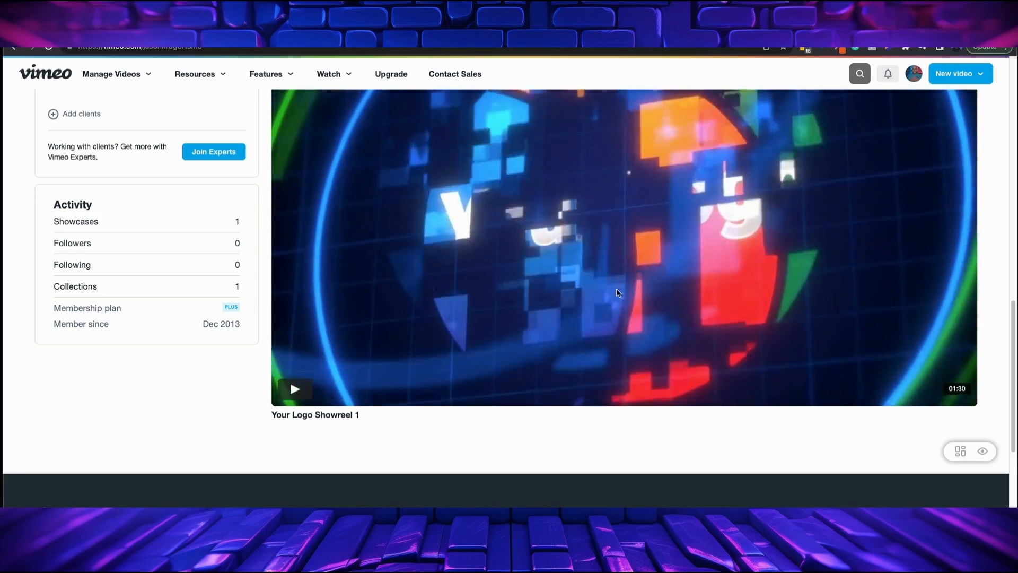
Shrink Your Logo Showreel 1 back to half width beside Your Logo Showreel Bonus 3
scroll(604, 275, up, 2)
scroll(604, 272, up, 1)
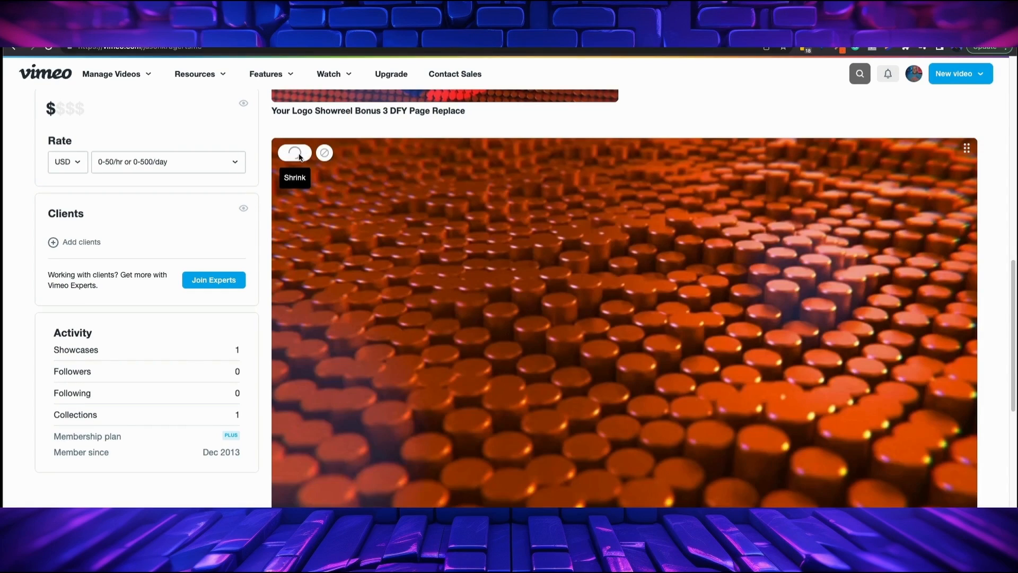
click(299, 154)
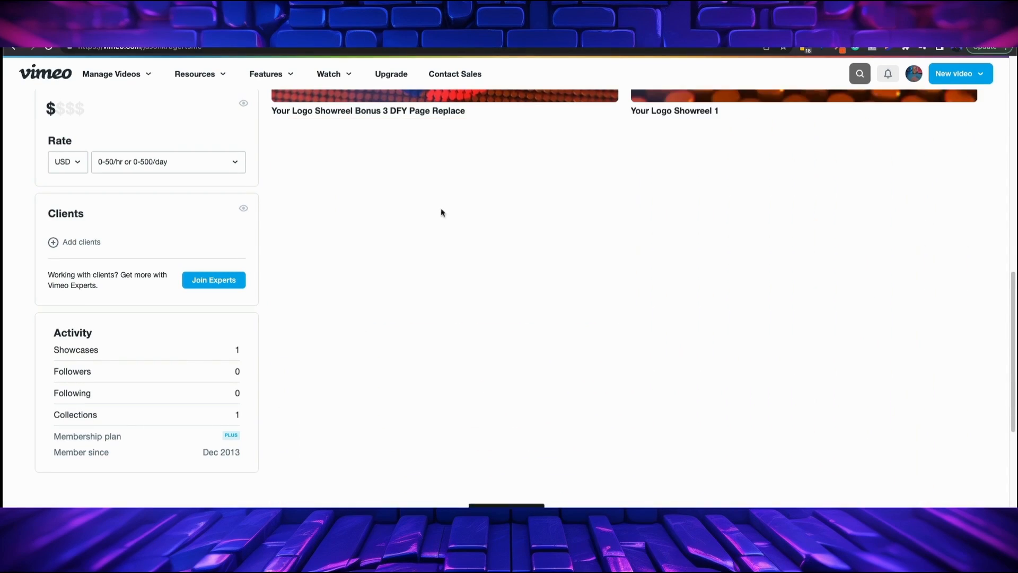
Start removing Your Logo Showreel 1 from the profile and cancel the removal
scroll(677, 260, up, 6)
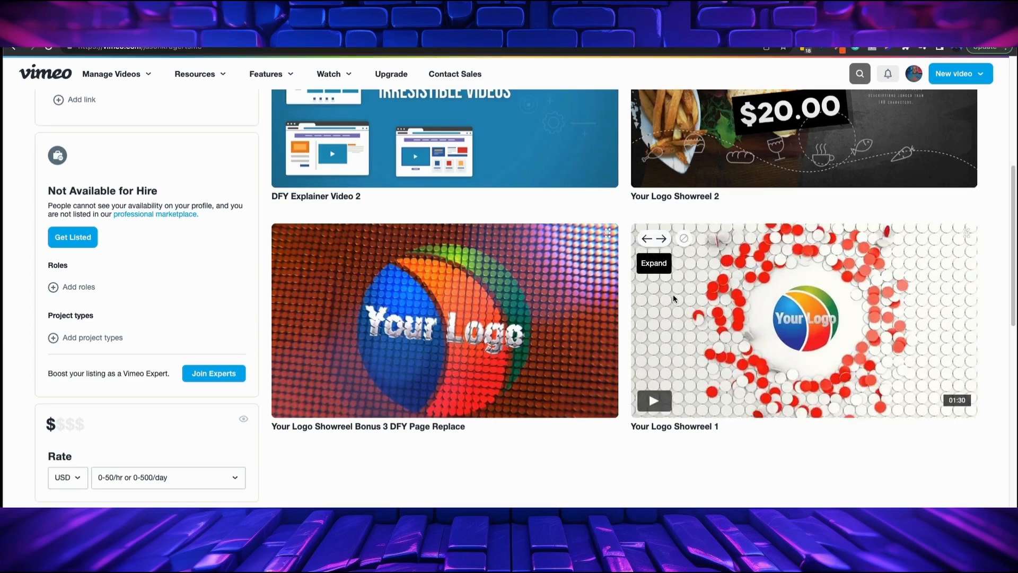
click(685, 238)
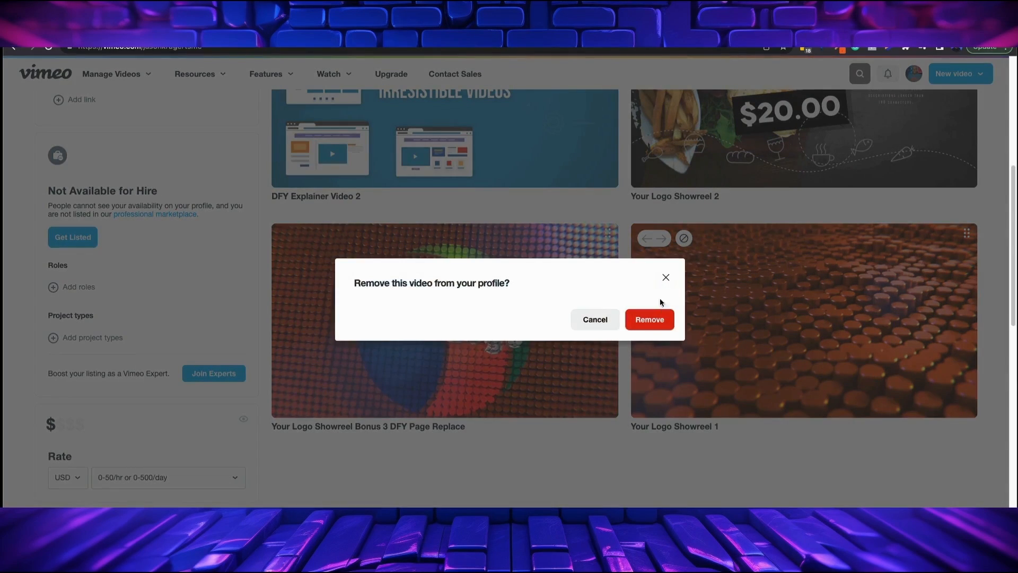
click(605, 321)
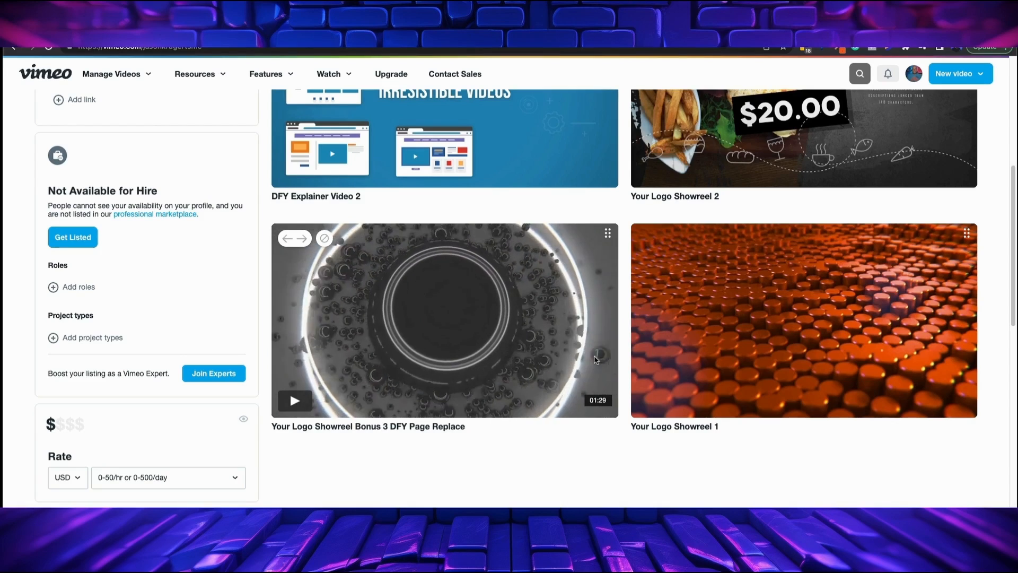
Preview the profile as visitors see it, look through the whole page and return to editing
scroll(595, 360, up, 3)
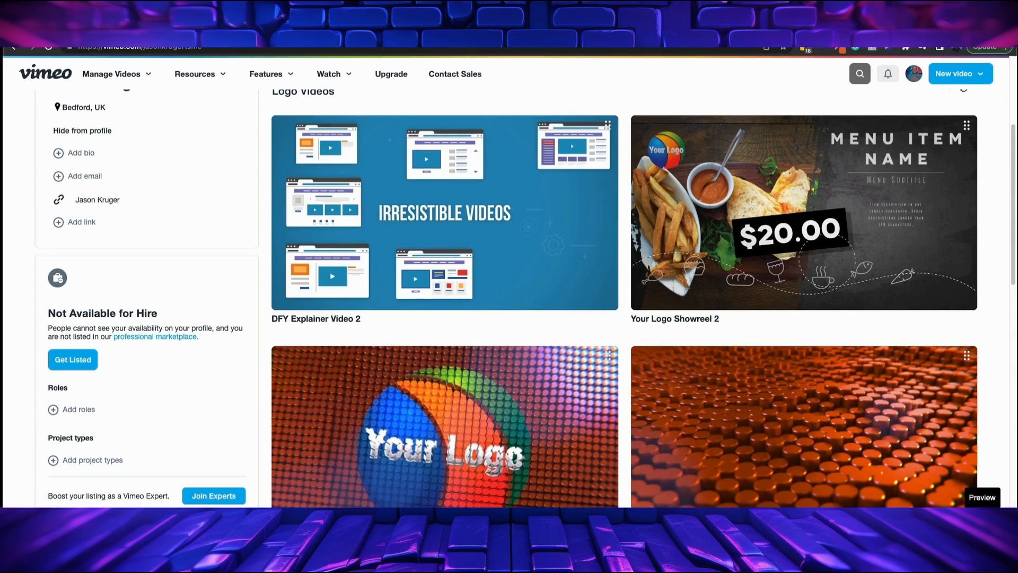
click(982, 497)
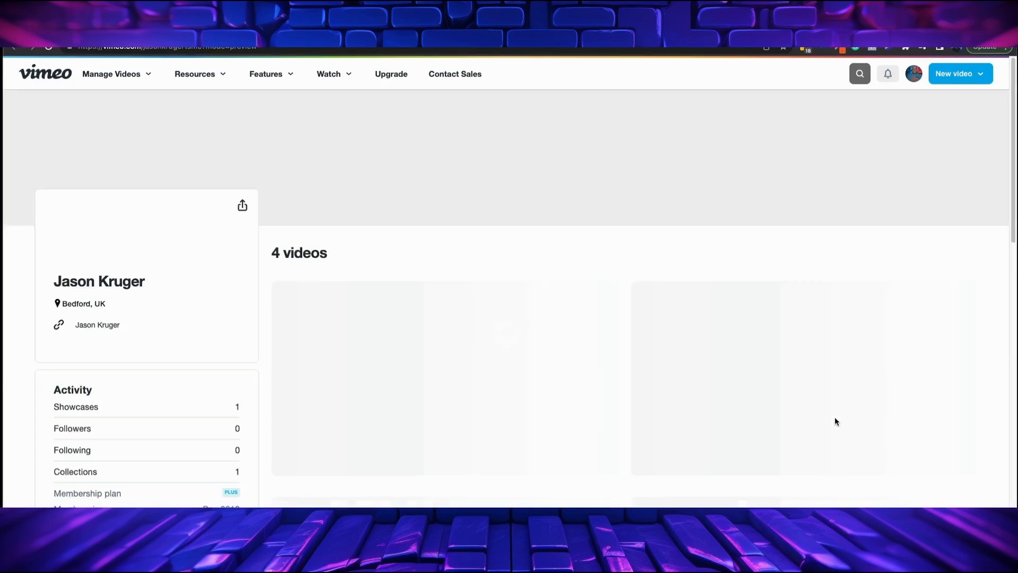
scroll(862, 413, down, 10)
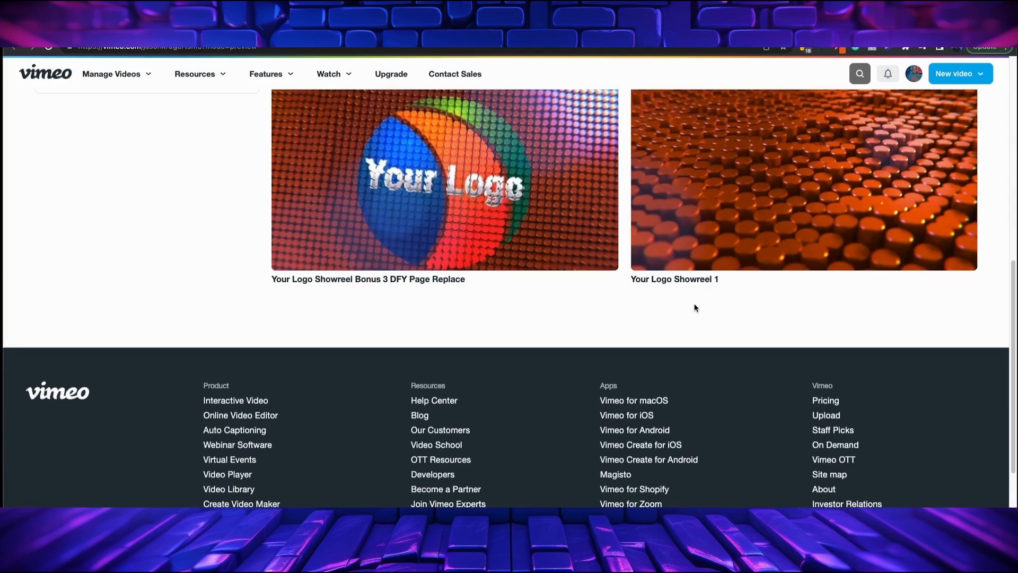
scroll(696, 308, up, 10)
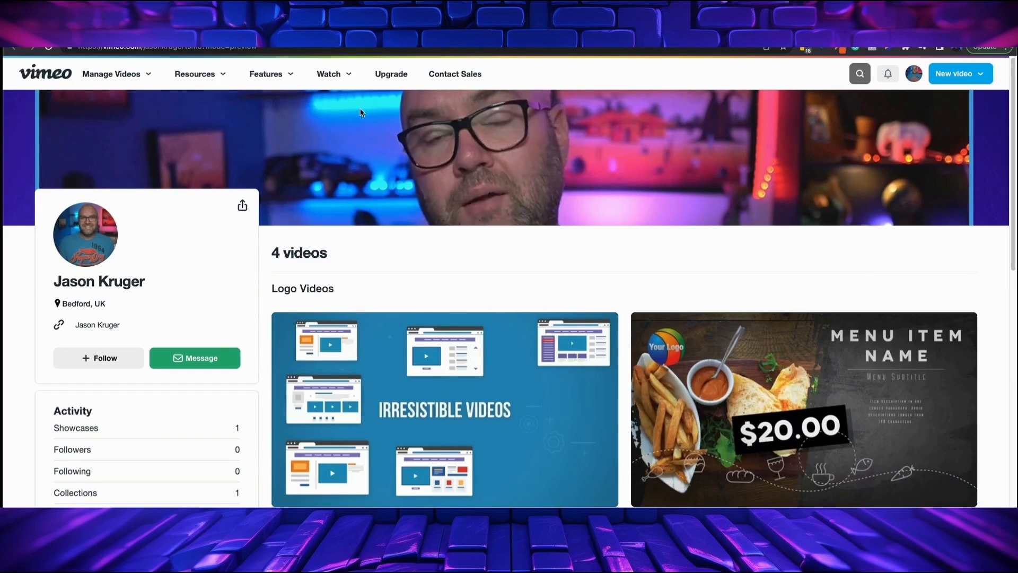
click(254, 74)
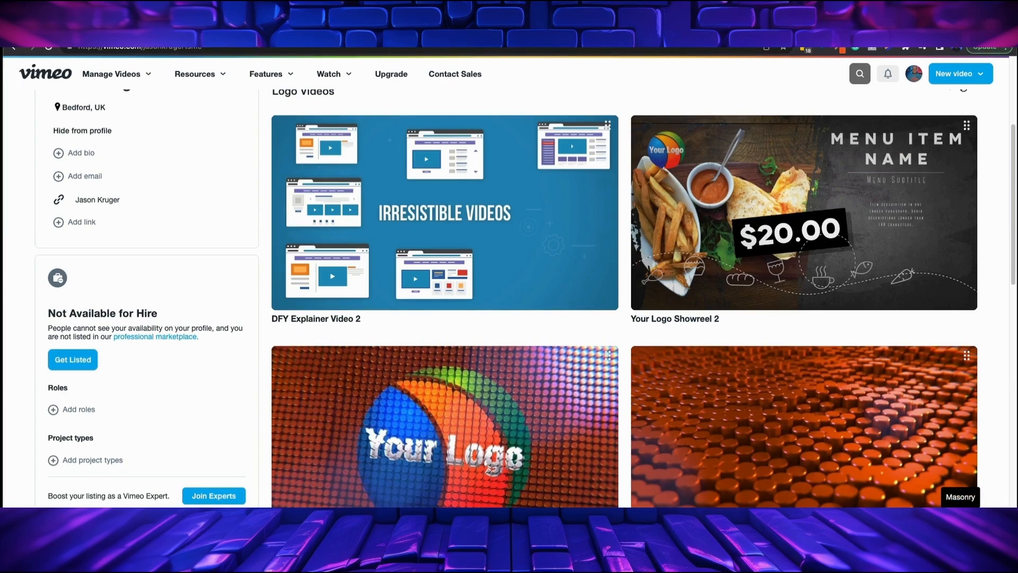
Look over the masonry and grid layout options and the video rows of the profile
scroll(527, 298, down, 1)
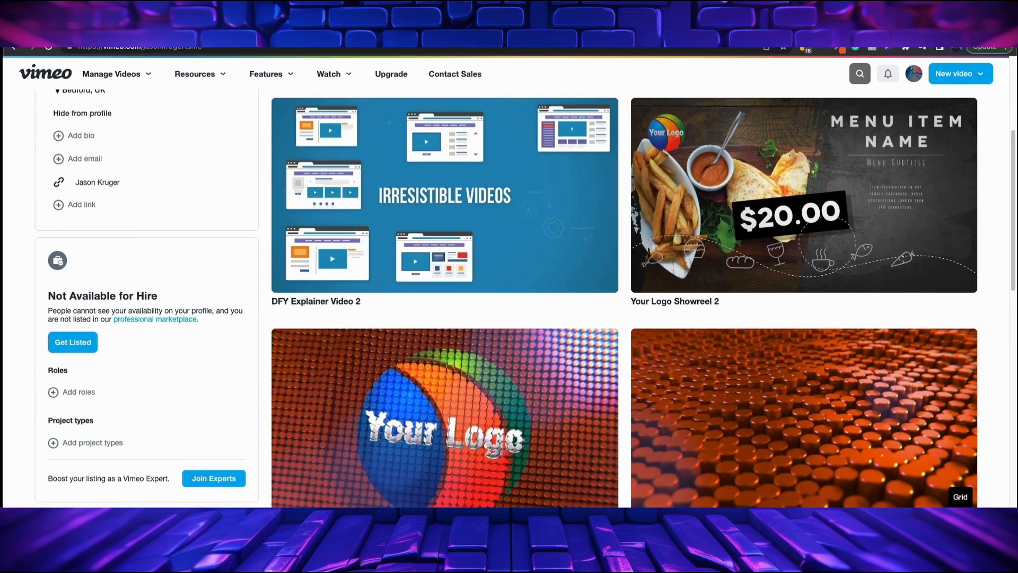
scroll(856, 476, up, 3)
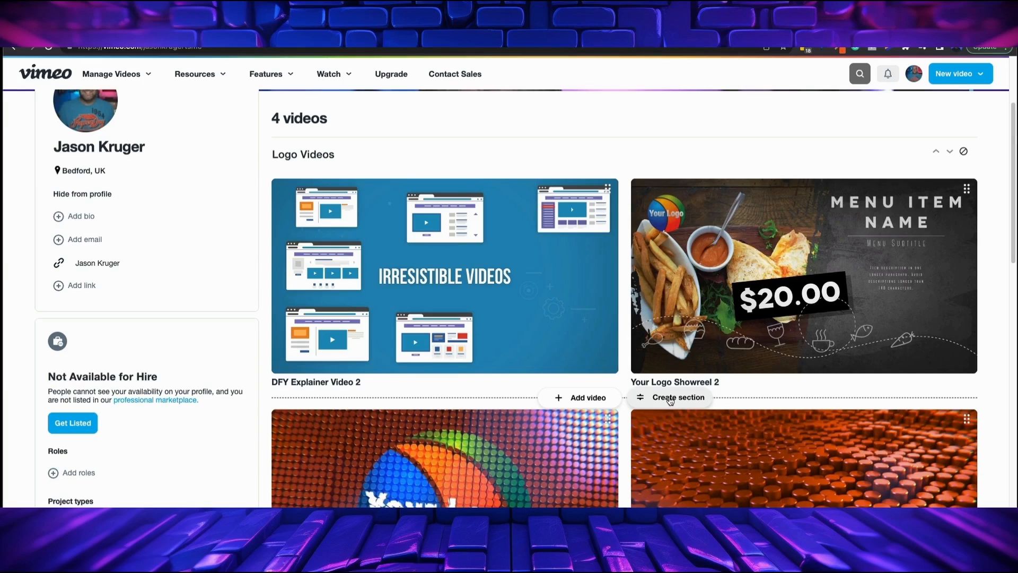
scroll(661, 475, down, 5)
scroll(605, 479, down, 2)
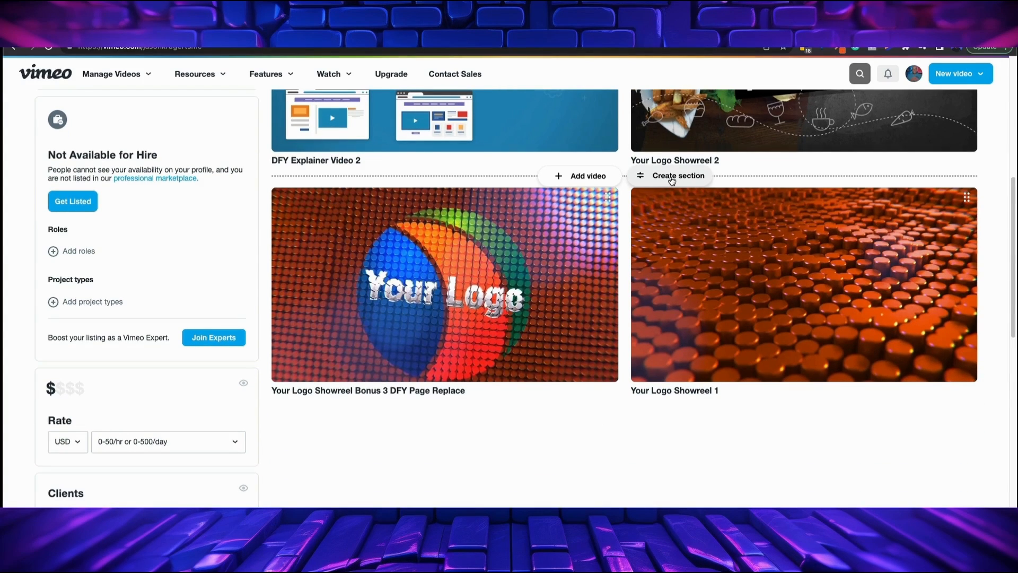
scroll(672, 181, up, 2)
scroll(718, 271, up, 3)
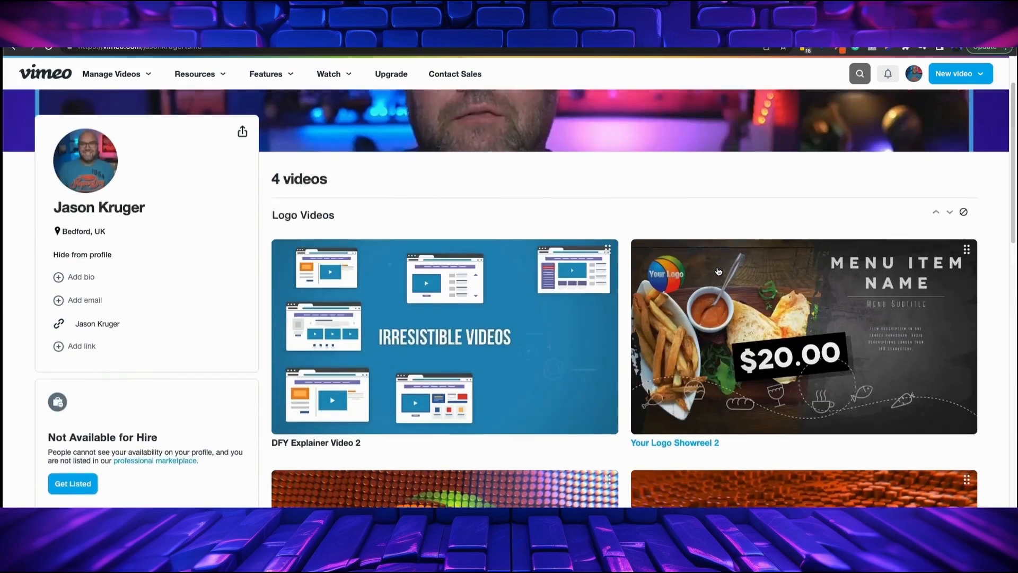